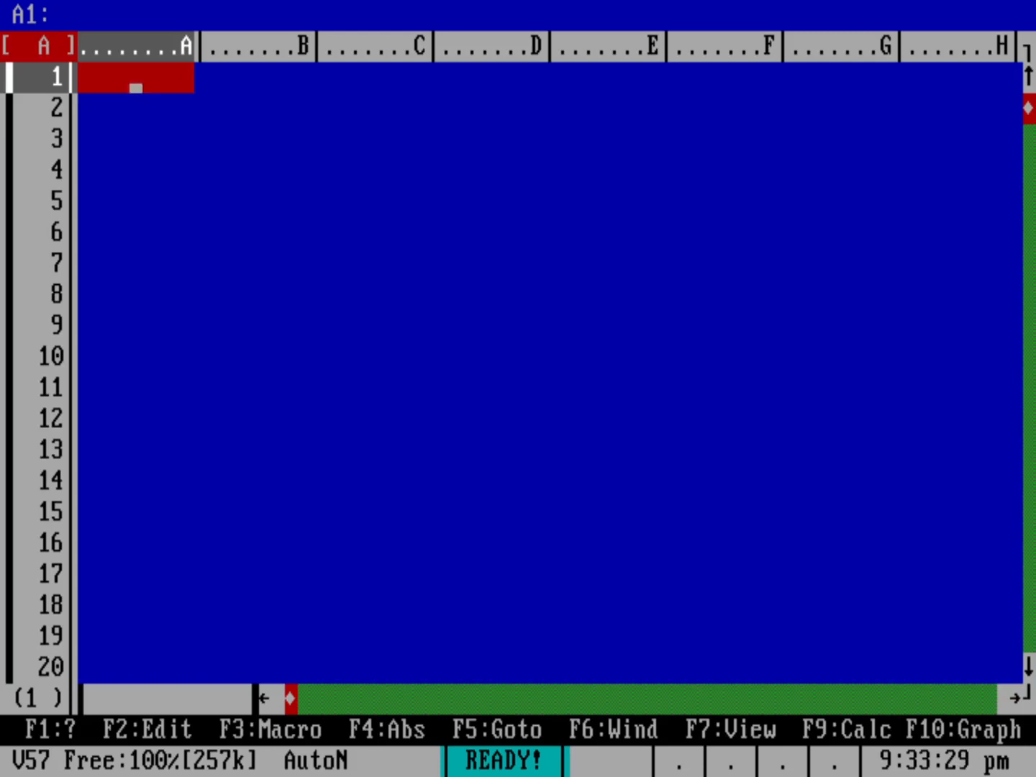
# Enter the column headings "n" in A1 and "fib(n) = fib(n-1) + fib(n-2)" in B1.
pyautogui.write('m')
pyautogui.press('Return')
pyautogui.press('Right')
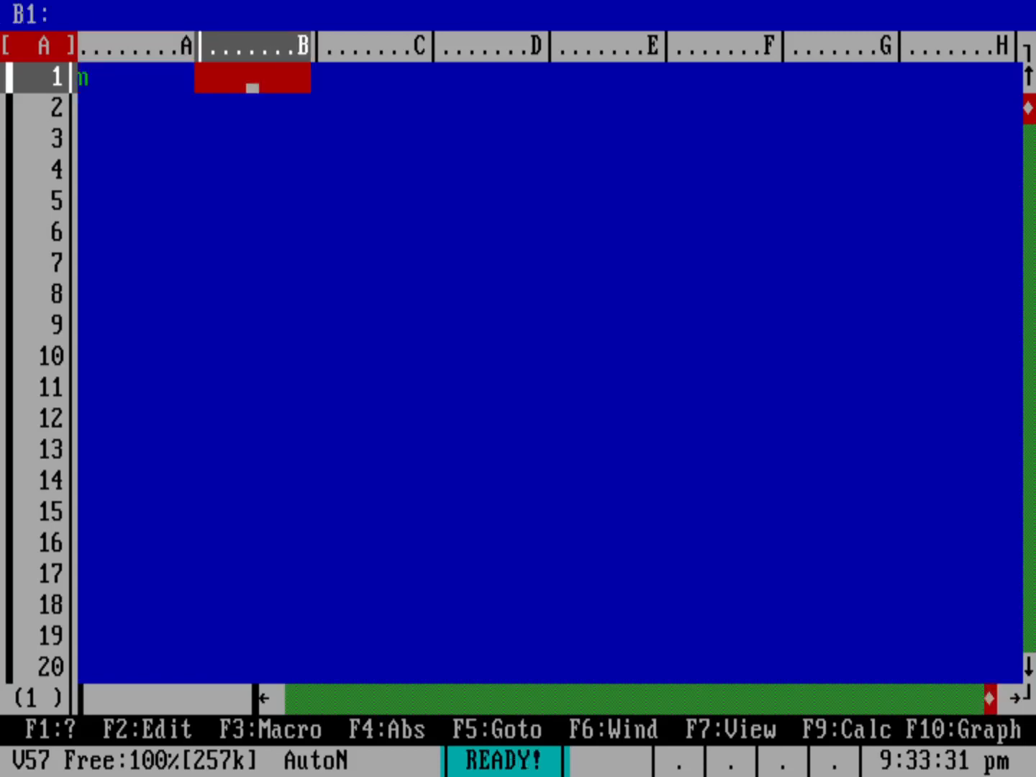
pyautogui.write('fi')
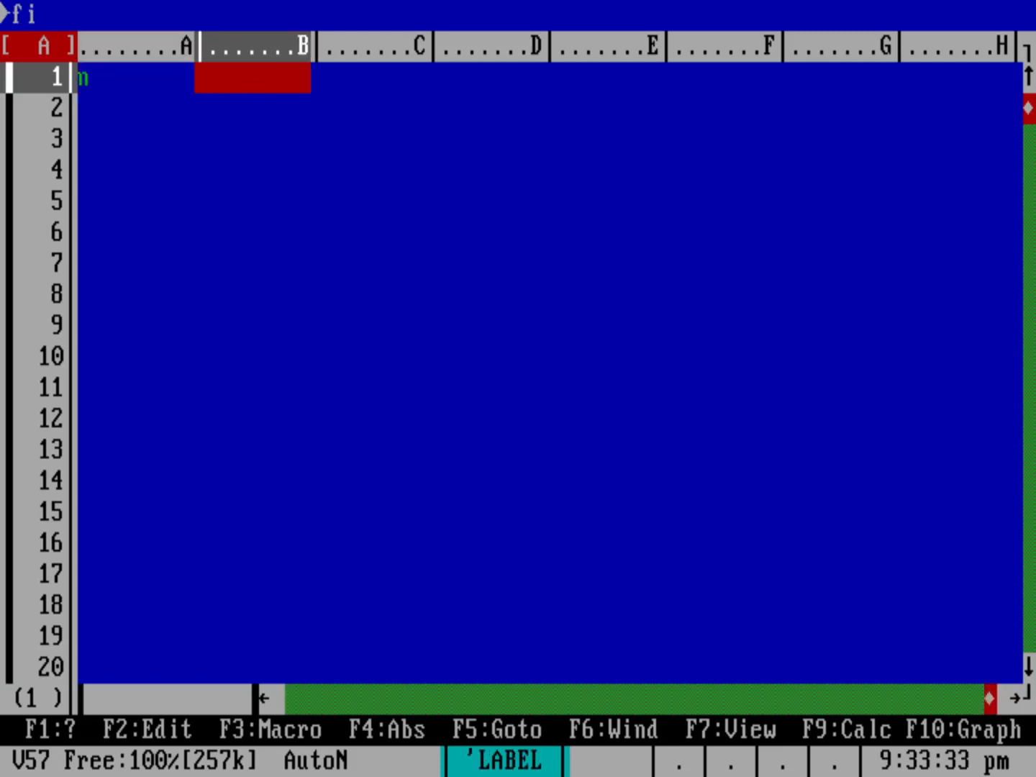
pyautogui.write('b(n) = fib(n')
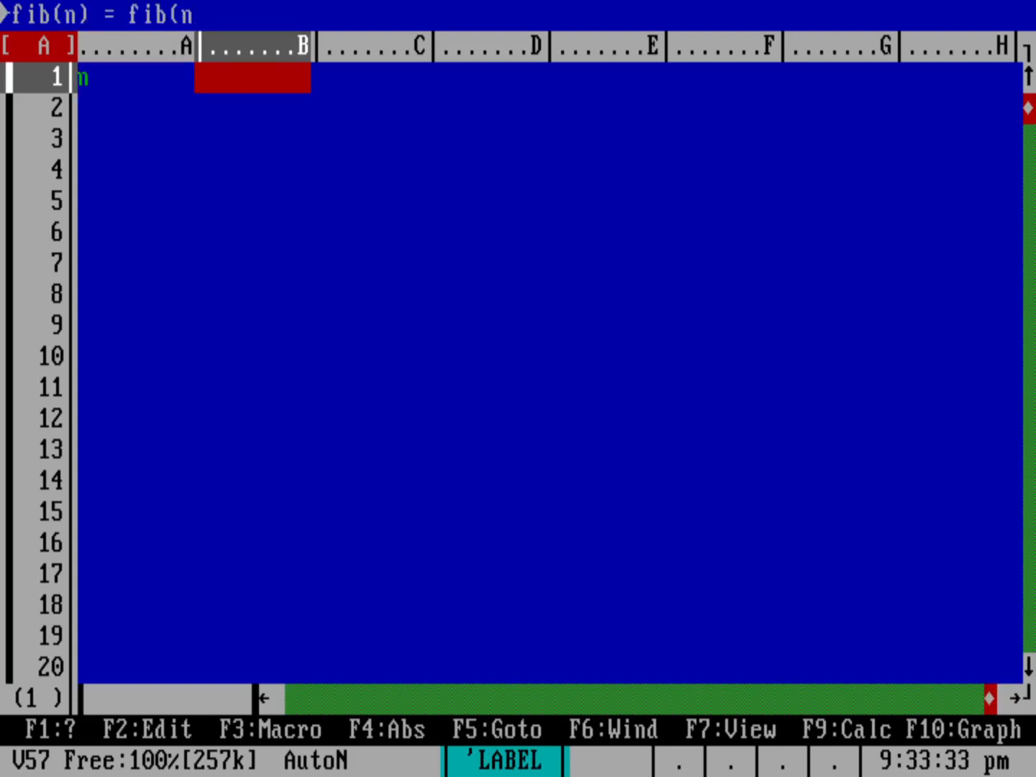
pyautogui.write('-1) + fib(n-2)')
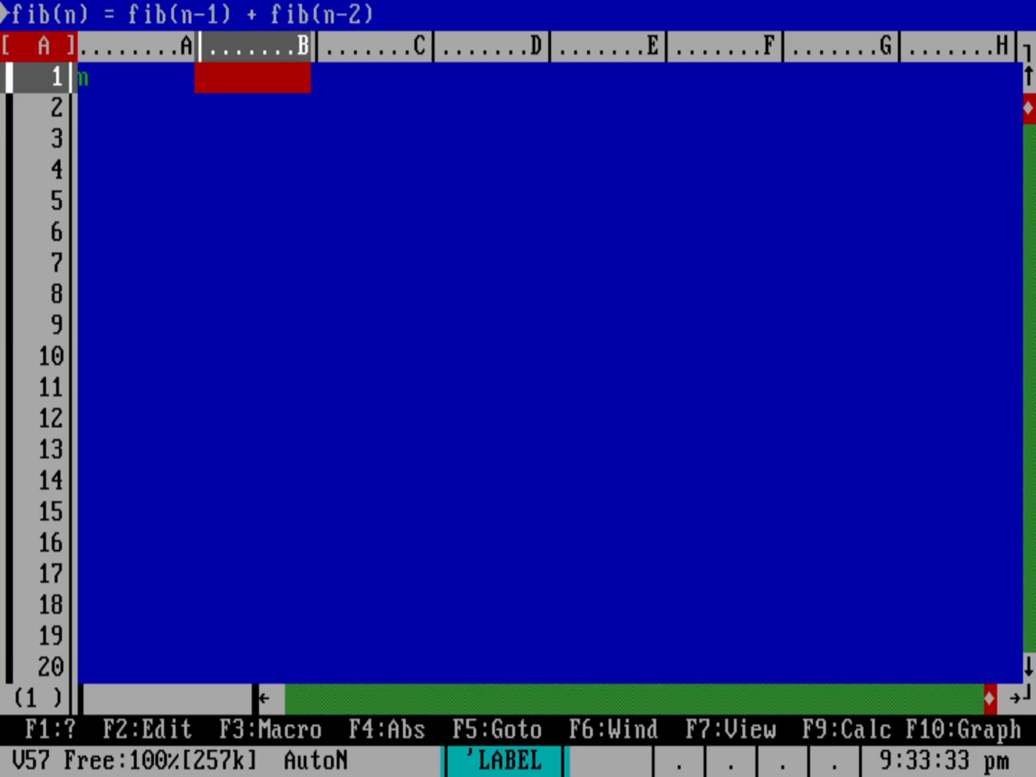
pyautogui.press('Return')
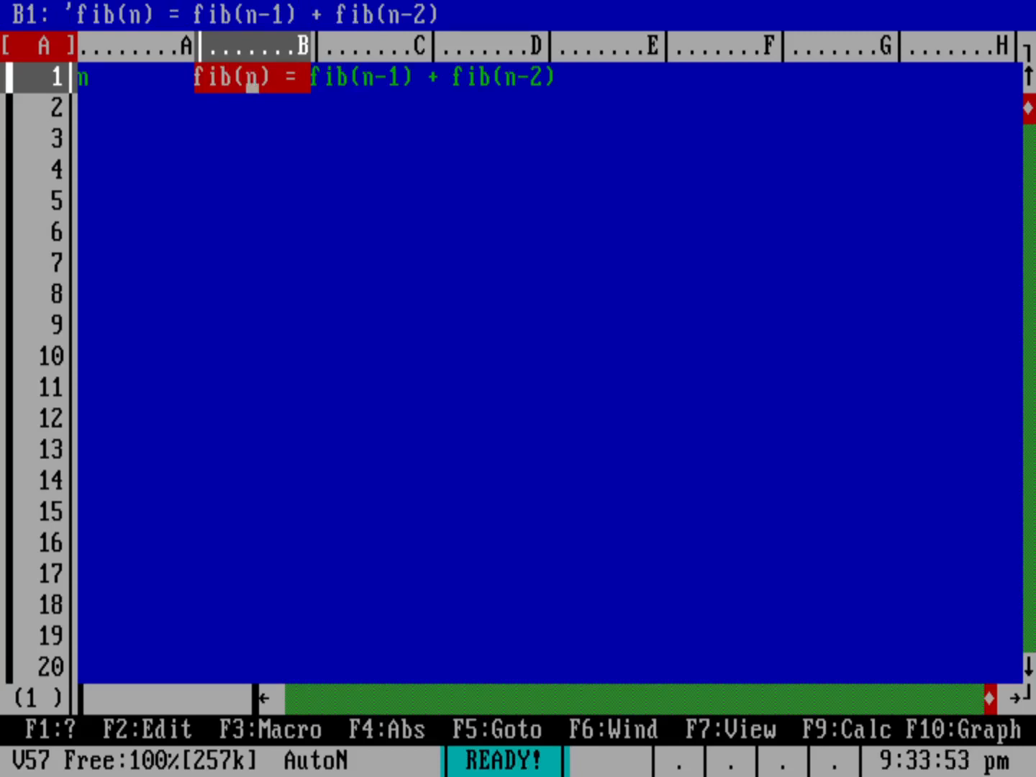
# Enter the two starting rows of the sequence: 0 in A2 and B2, and 1 in A3 and B3.
pyautogui.click(252, 119)
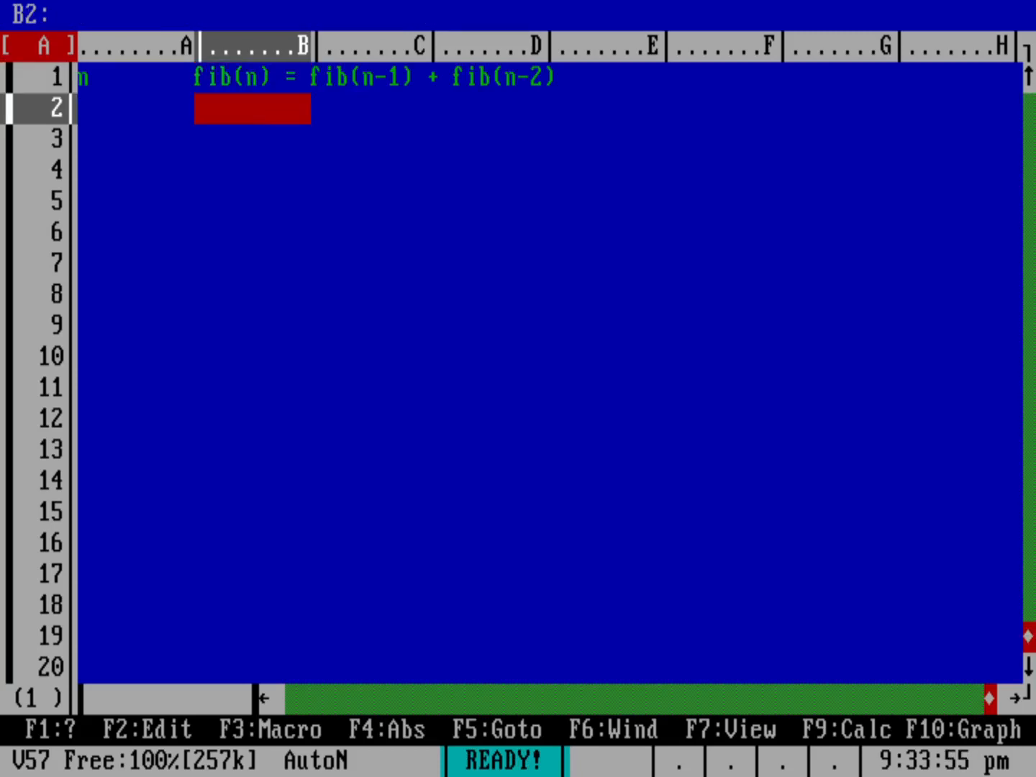
pyautogui.click(136, 119)
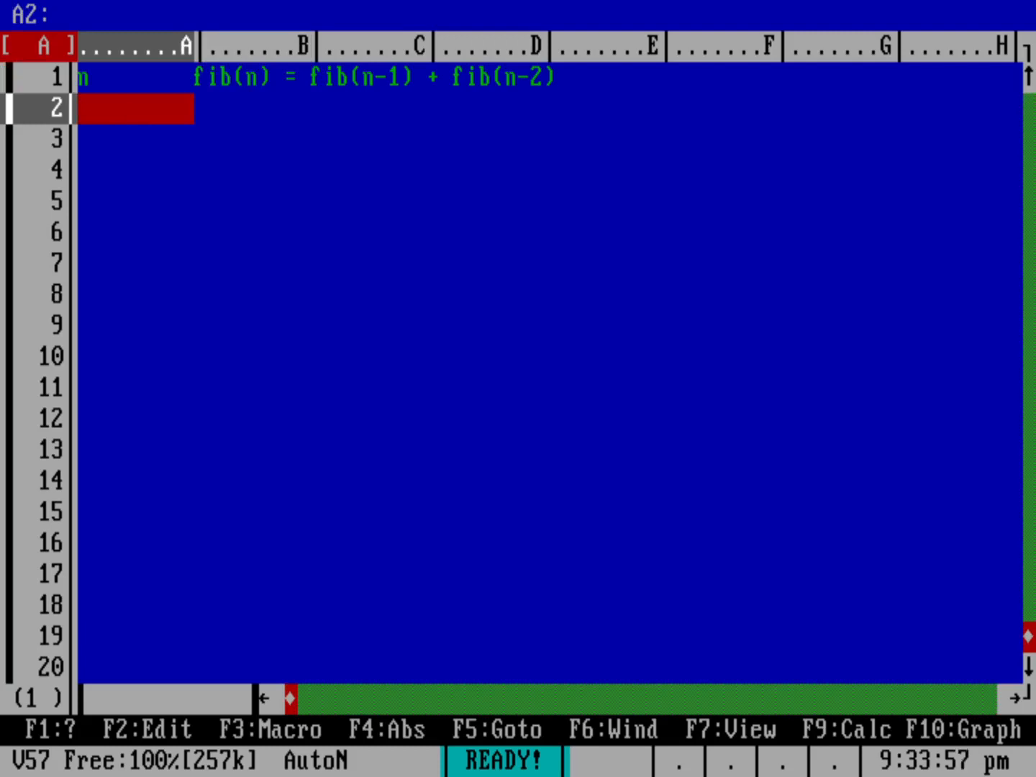
pyautogui.write('0')
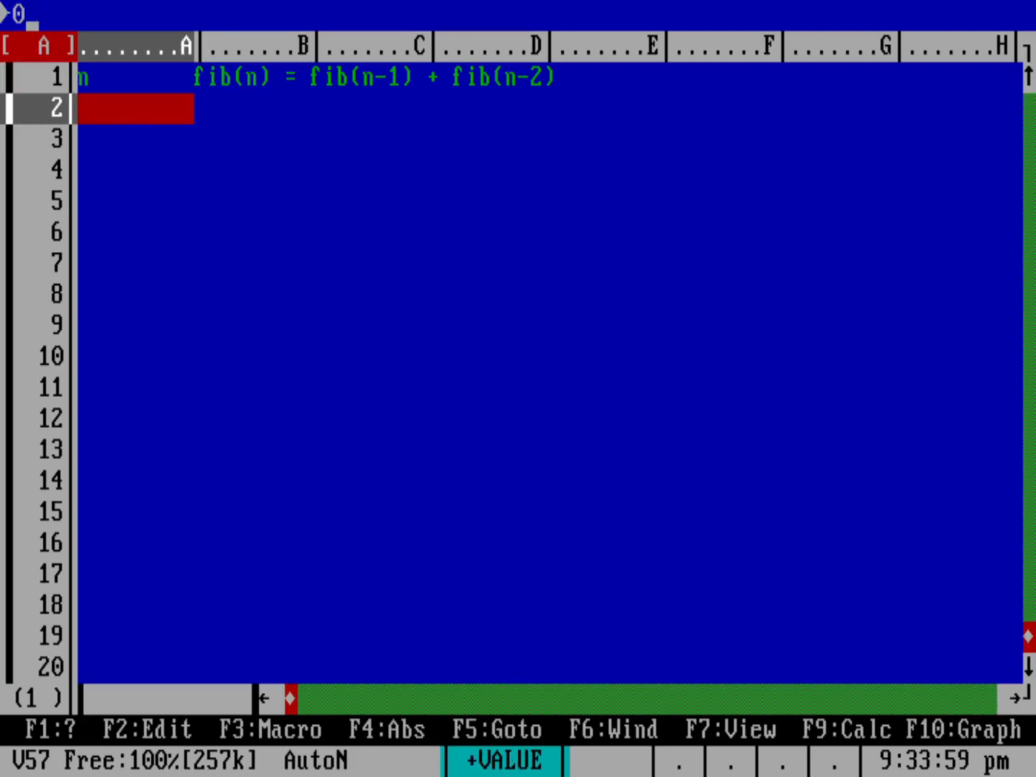
pyautogui.click(252, 120)
pyautogui.write('0')
pyautogui.click(251, 150)
pyautogui.click(136, 150)
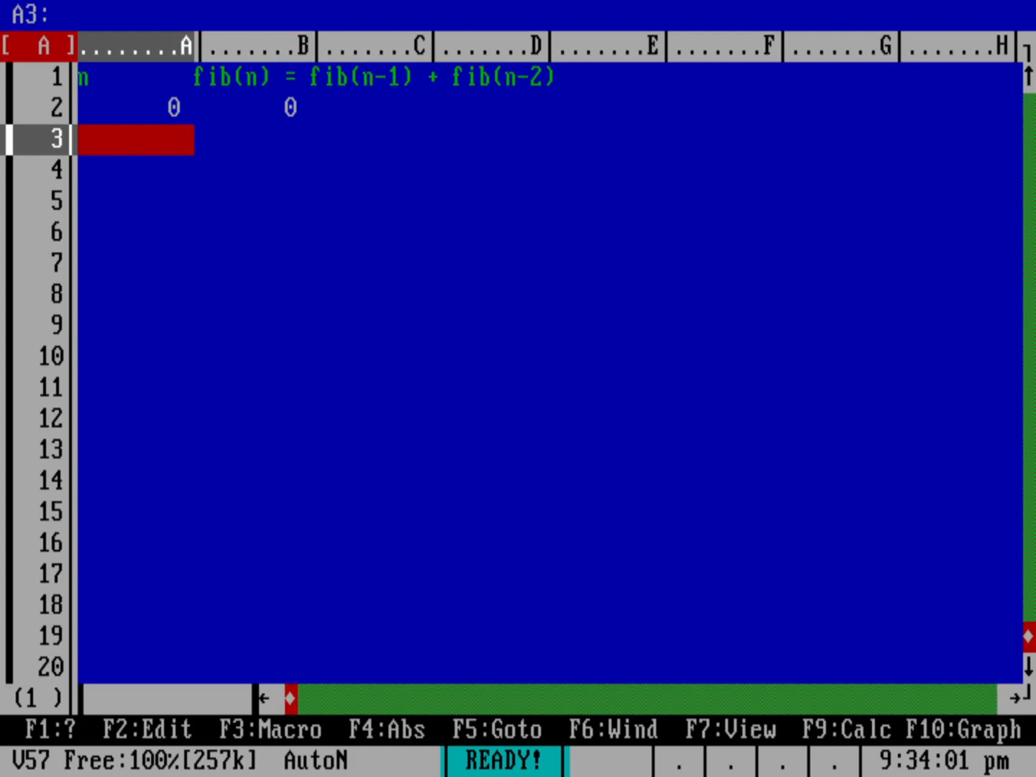
pyautogui.write('1')
pyautogui.click(251, 149)
pyautogui.write('1')
pyautogui.click(369, 150)
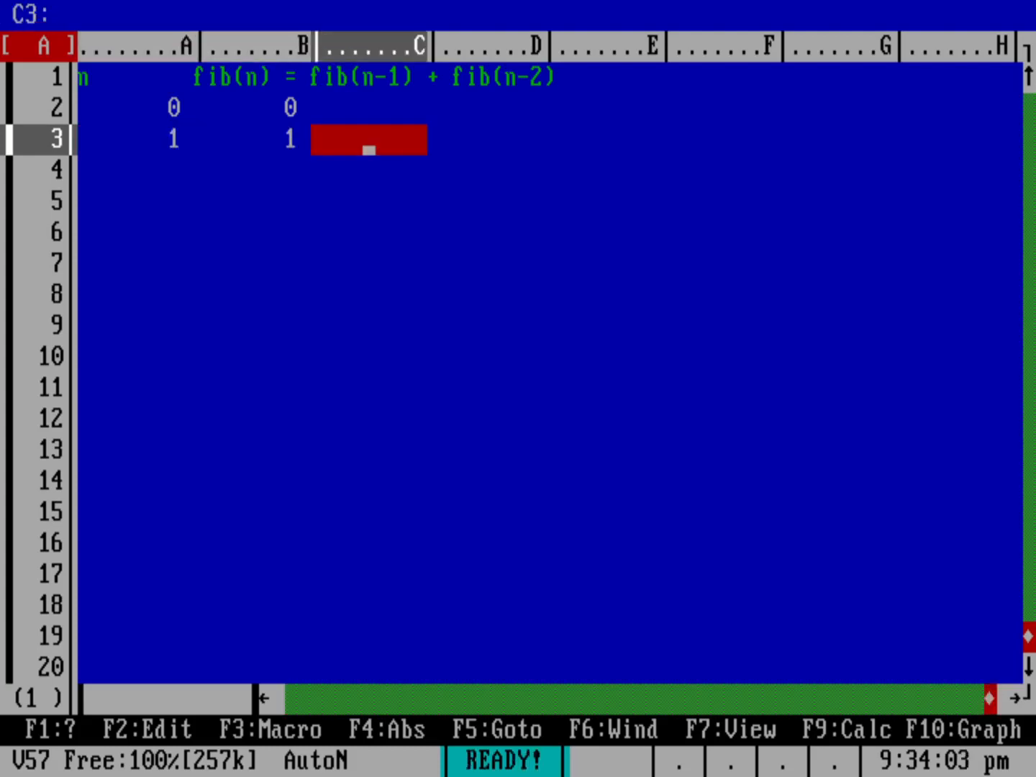
# Start the range Color command from cell B3 and choose white (15) as the foreground color.
pyautogui.click(252, 151)
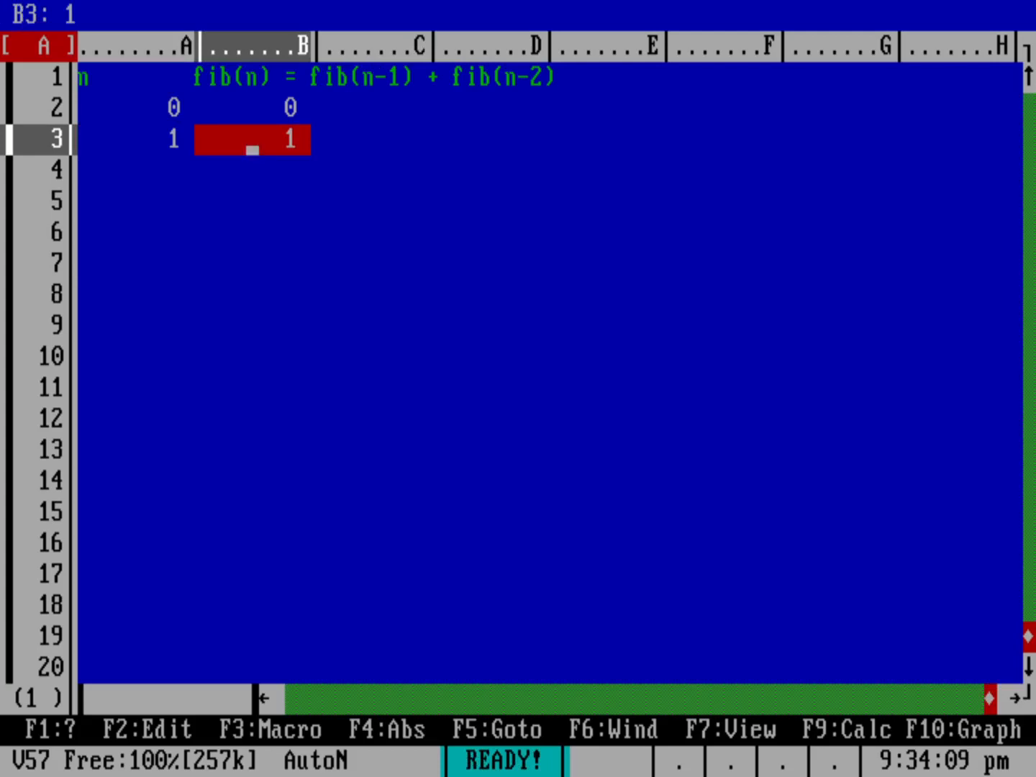
pyautogui.press('/')
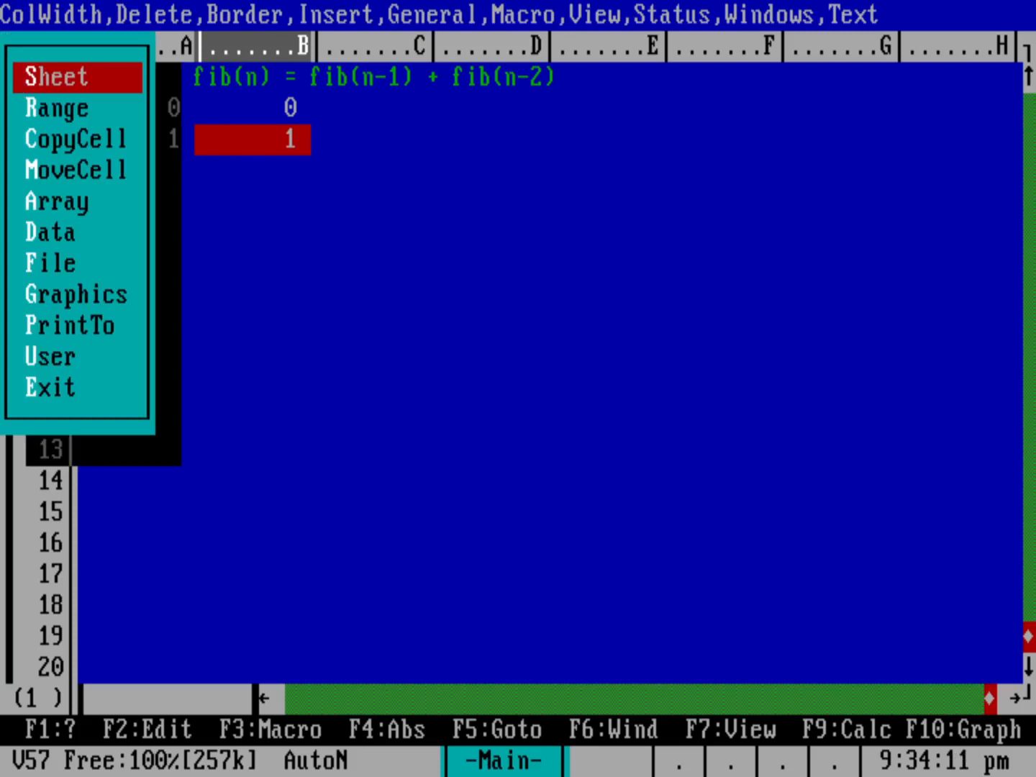
pyautogui.press('Down')
pyautogui.press('Return')
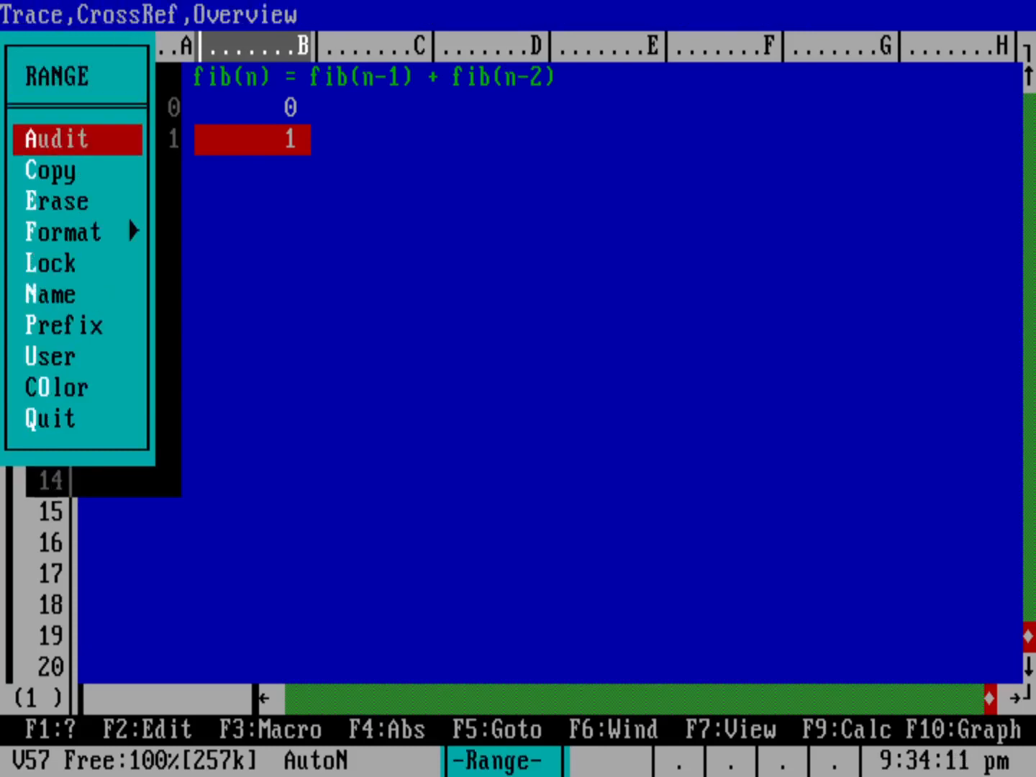
pyautogui.press('Down')
pyautogui.press('Down')
pyautogui.press('Down')
pyautogui.press('Down')
pyautogui.press('Down')
pyautogui.press('Down')
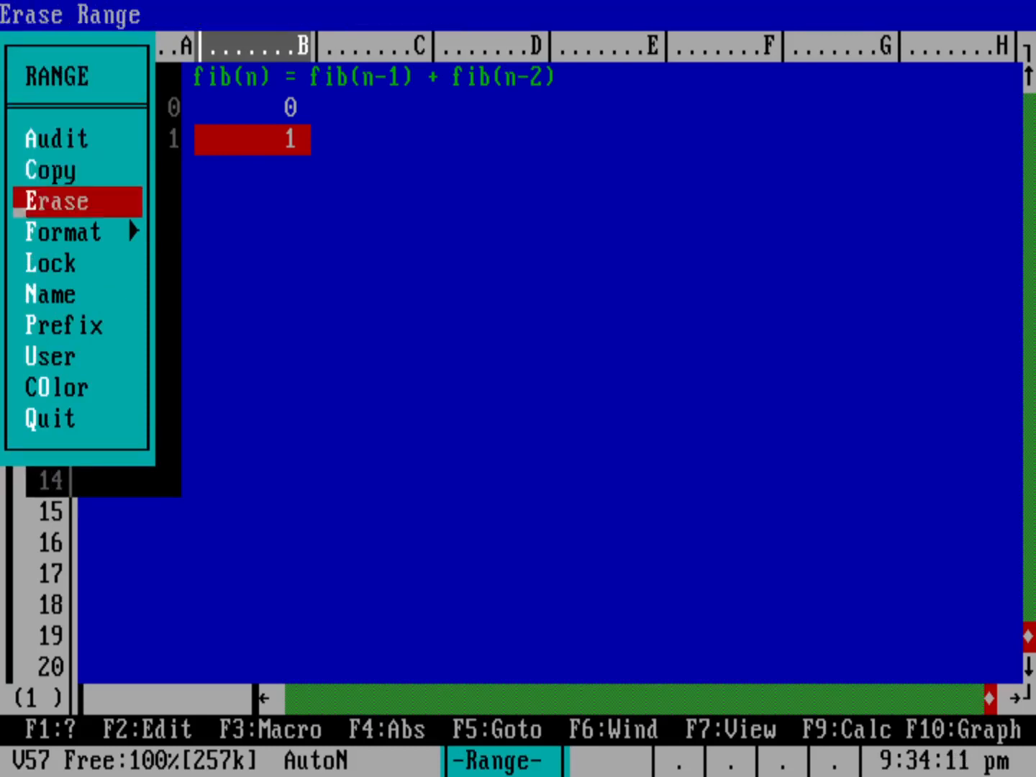
pyautogui.press('Down')
pyautogui.press('Down')
pyautogui.press('Return')
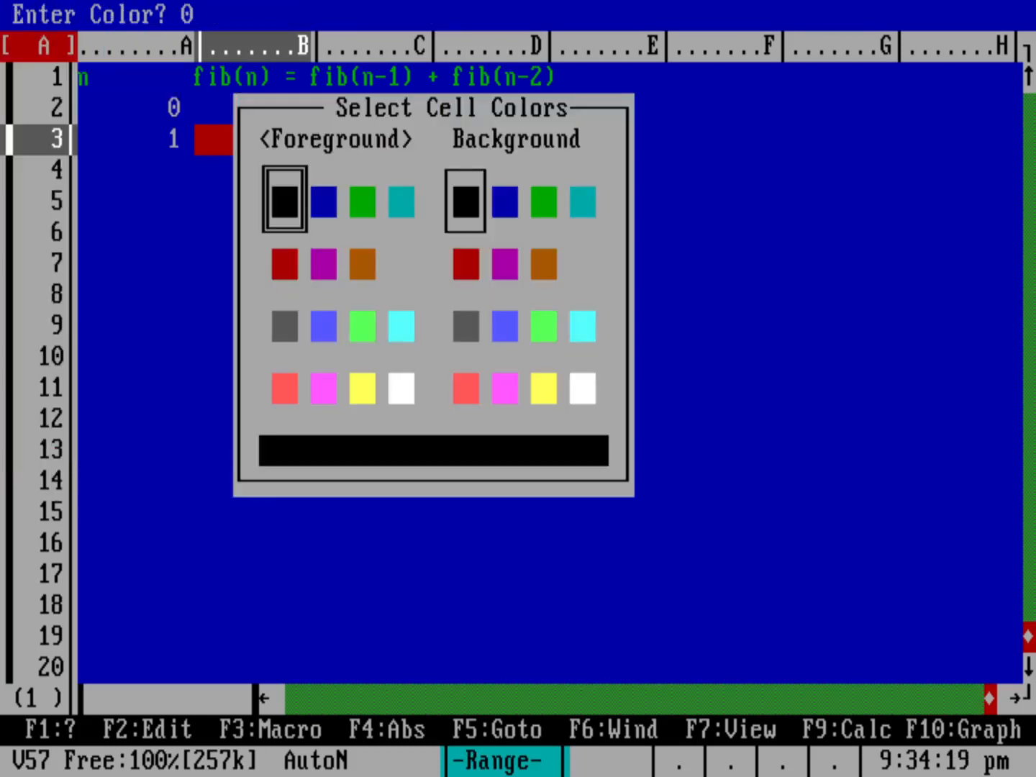
pyautogui.press('Right')
pyautogui.press('Right')
pyautogui.press('Right')
pyautogui.press('Down')
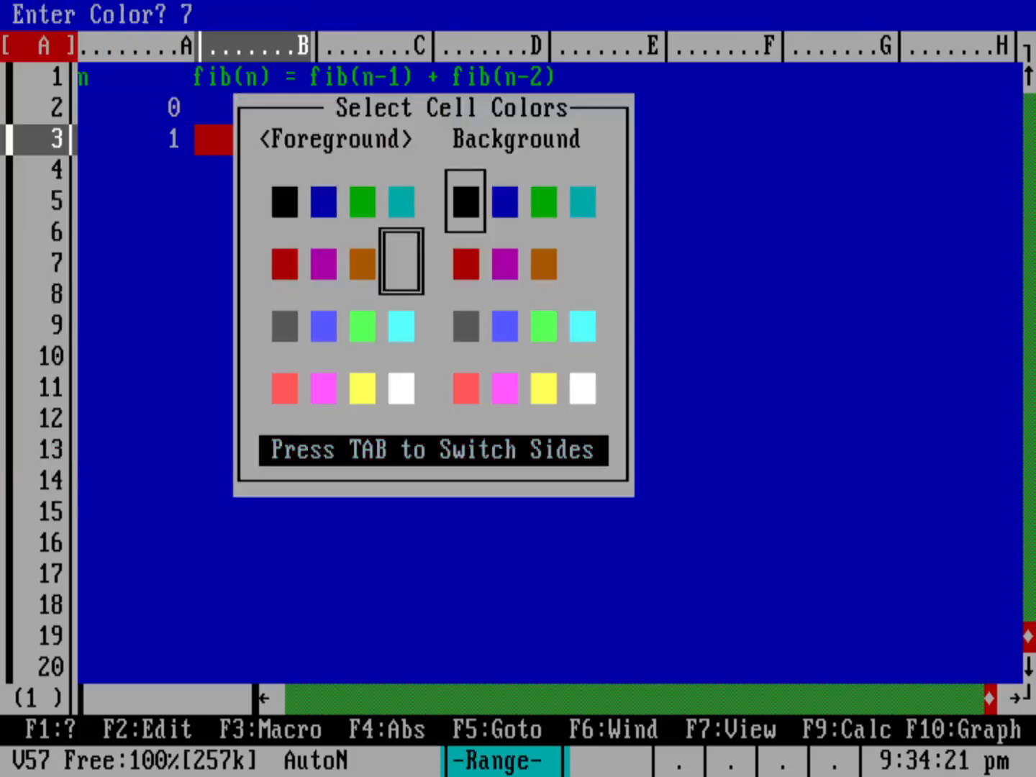
pyautogui.press('Down')
pyautogui.press('Down')
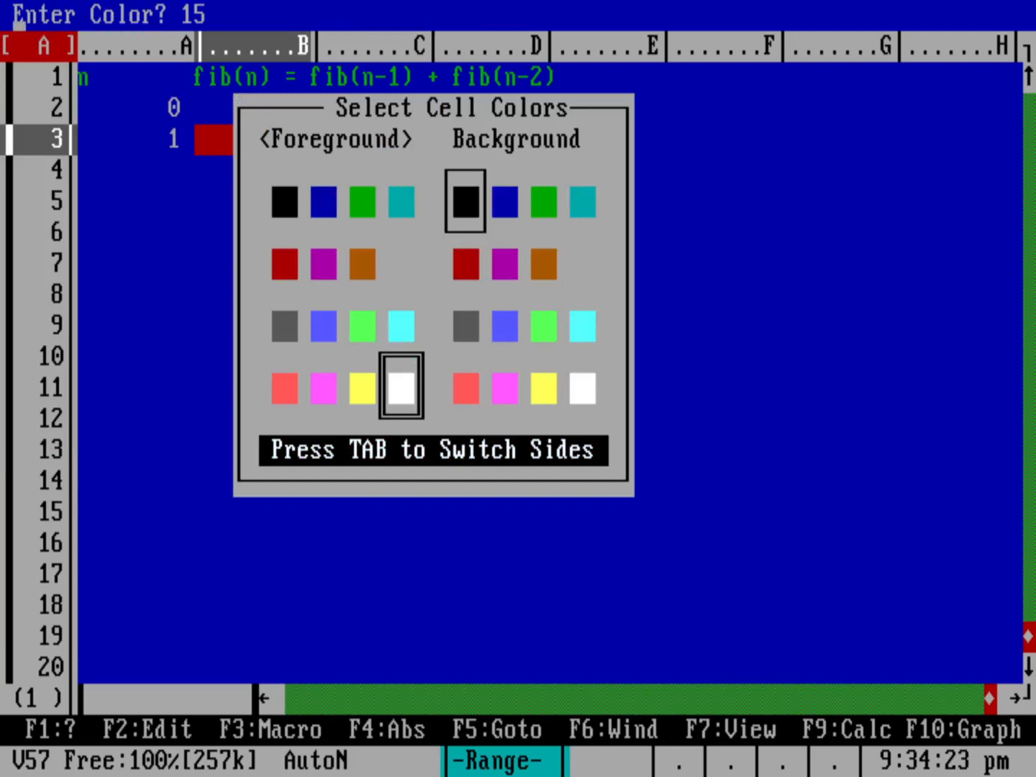
# Choose cyan as the background color and apply the cell colors to the starting values in A2 through B3.
pyautogui.press('Tab')
pyautogui.press('Right')
pyautogui.press('Right')
pyautogui.press('Right')
pyautogui.press('Return')
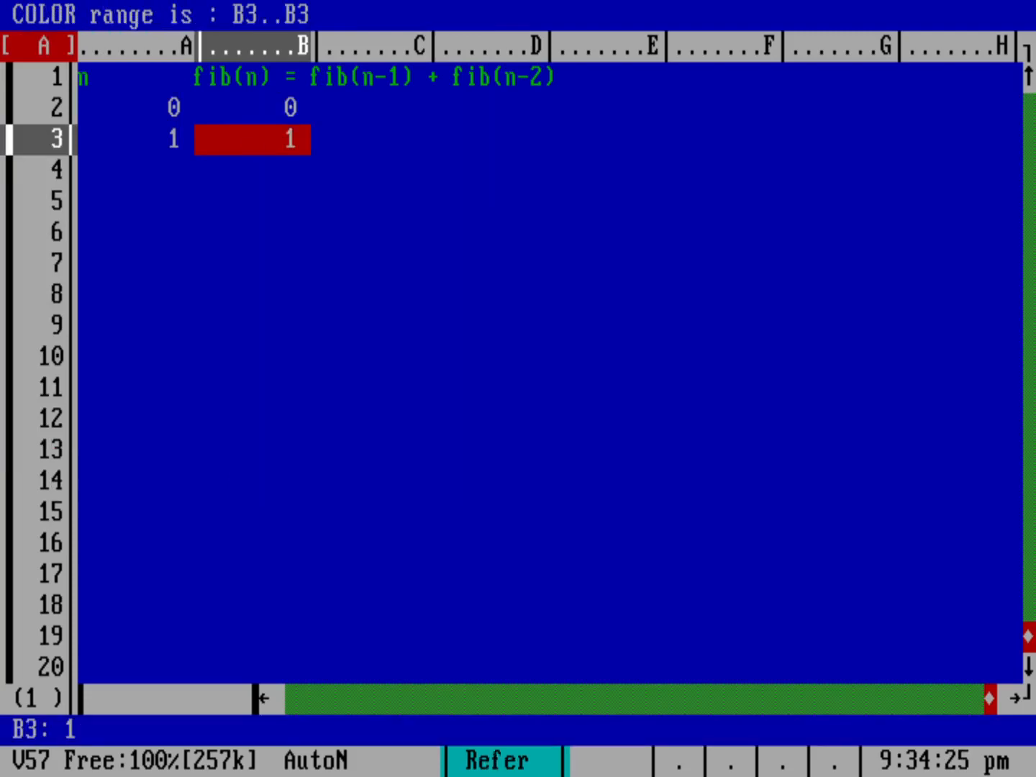
pyautogui.press('Up')
pyautogui.press('Left')
pyautogui.press('Return')
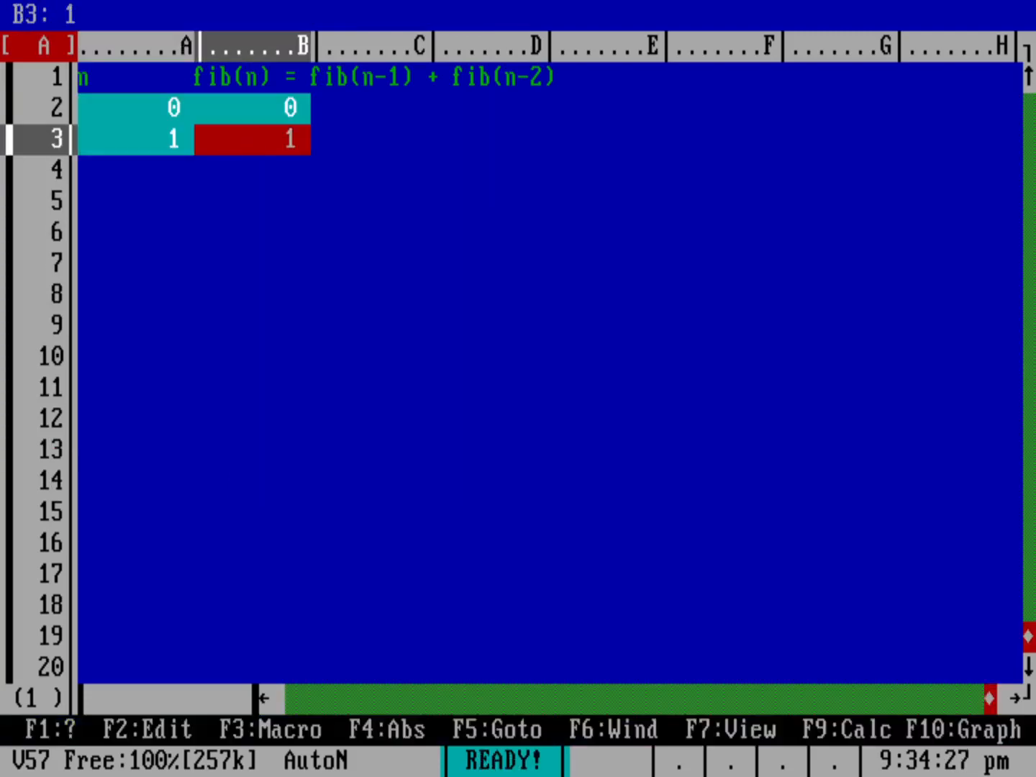
# Enter the formula +A3+1 in cell A4 to increment the index.
pyautogui.click(252, 181)
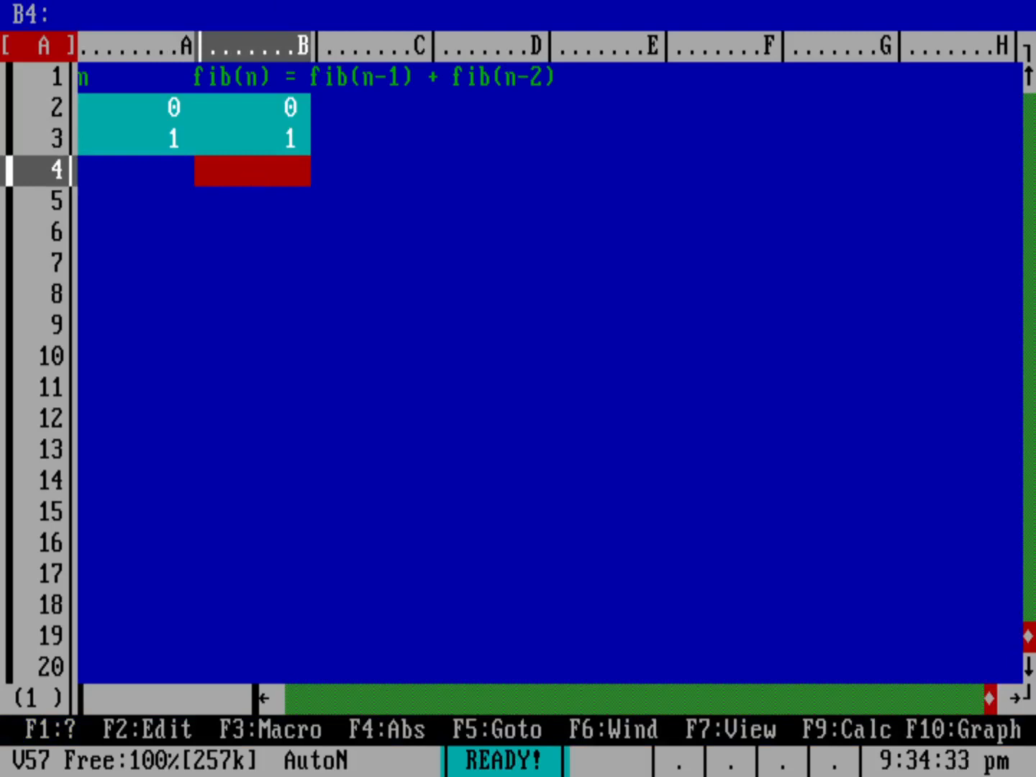
pyautogui.click(135, 180)
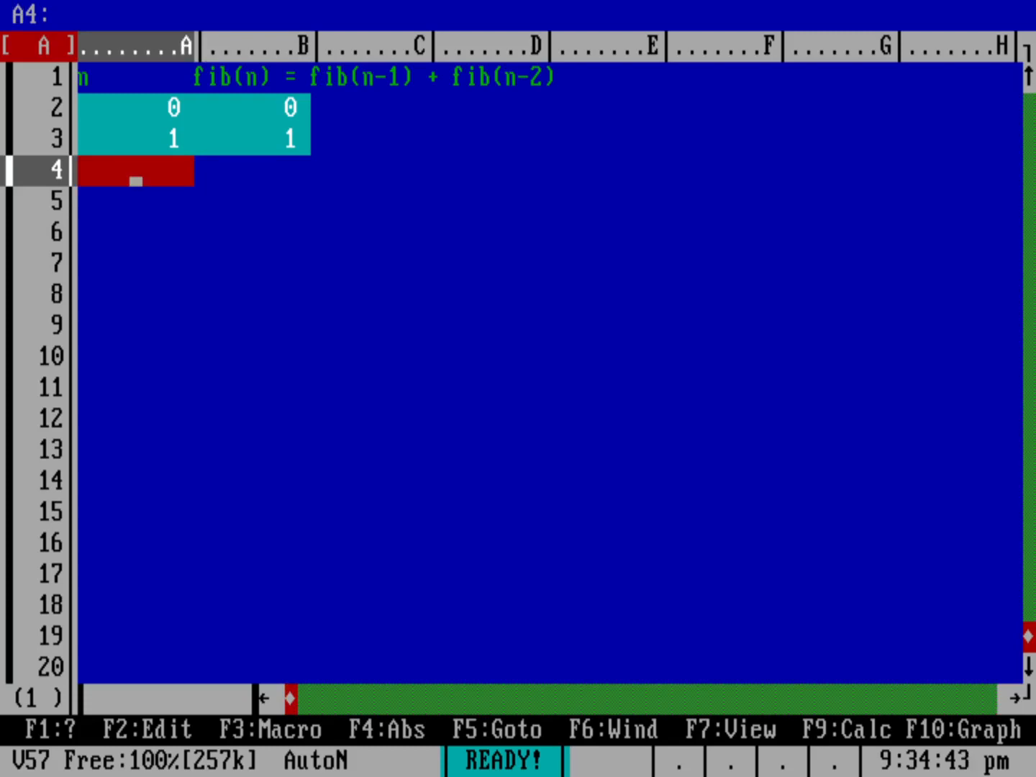
pyautogui.write('+')
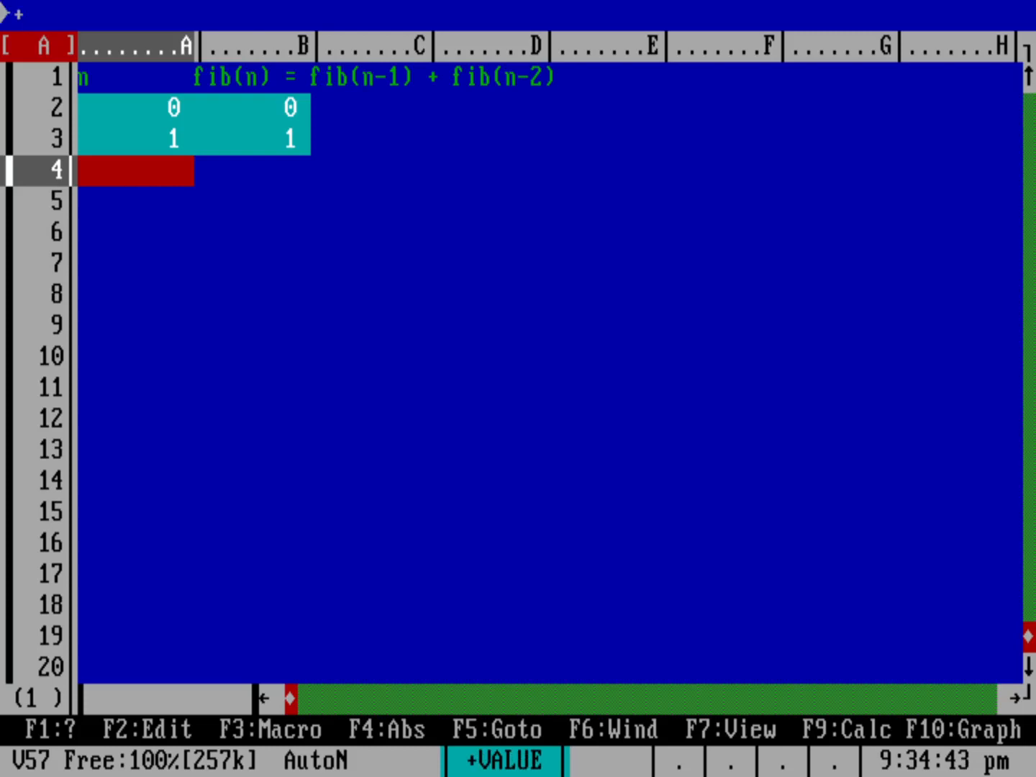
pyautogui.write('A3+1')
pyautogui.press('Return')
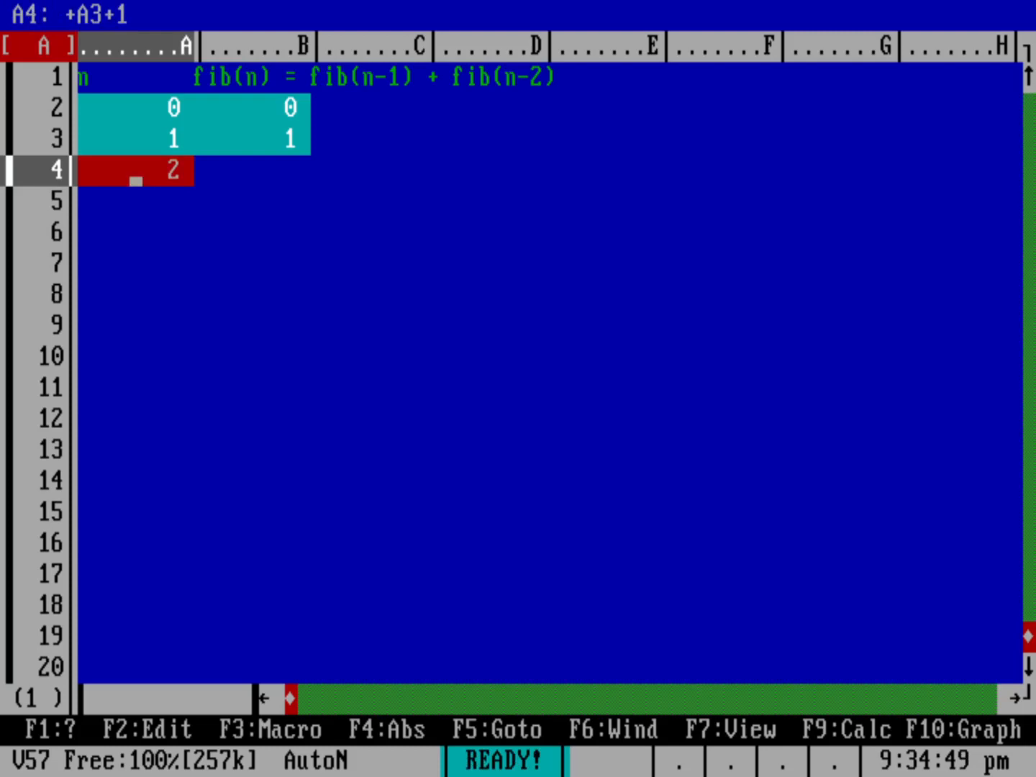
# Enter the formula +B3+B2 in cell B4 to add the two preceding values.
pyautogui.press('Right')
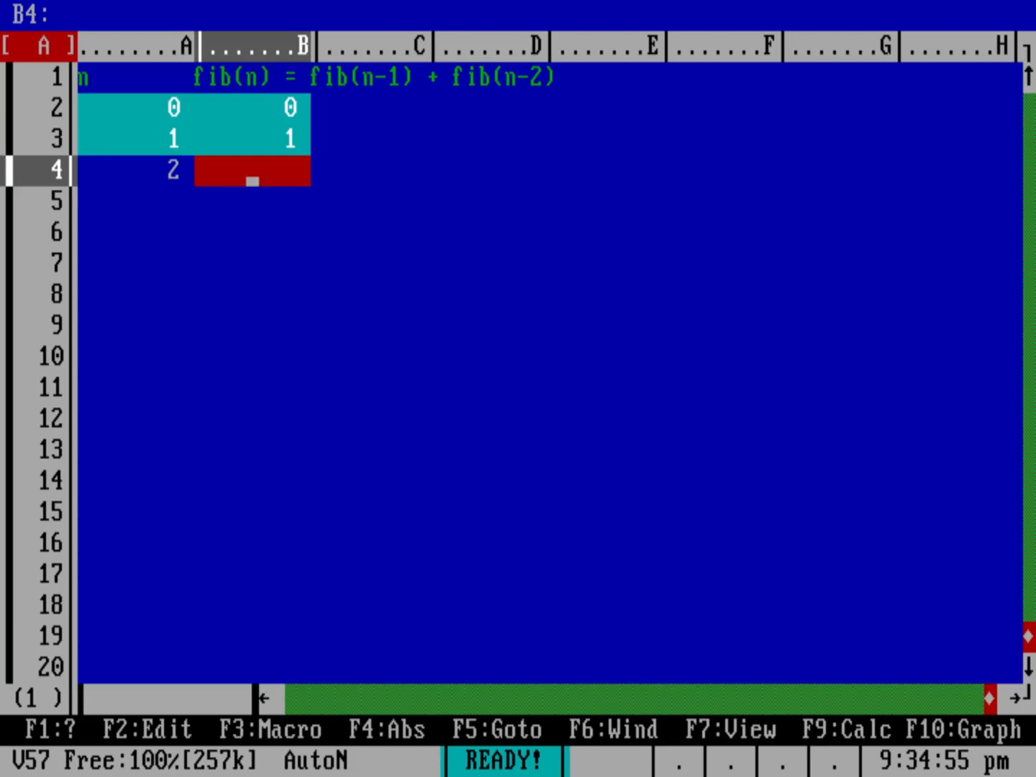
pyautogui.write('+')
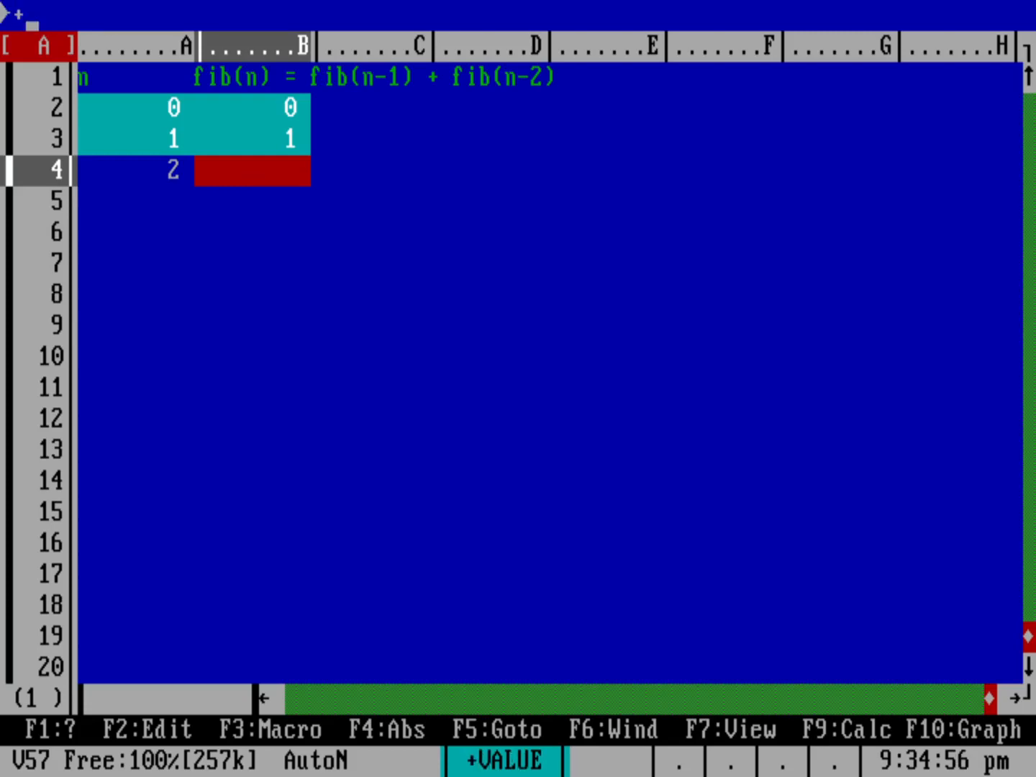
pyautogui.write('B3+B2')
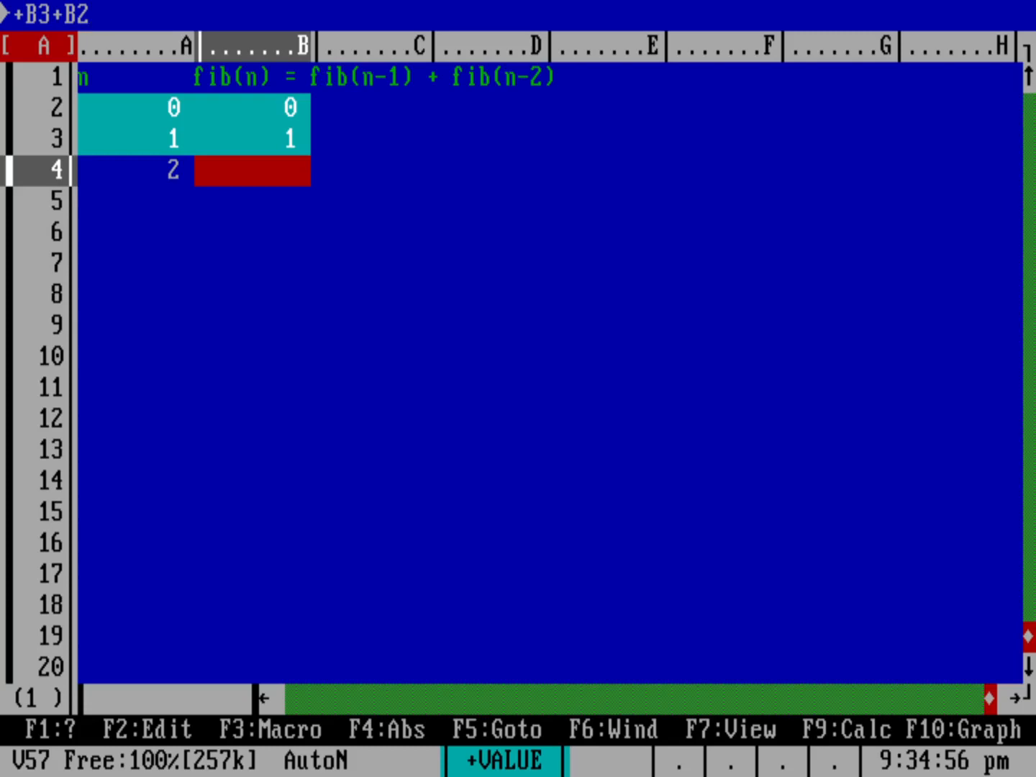
pyautogui.press('Return')
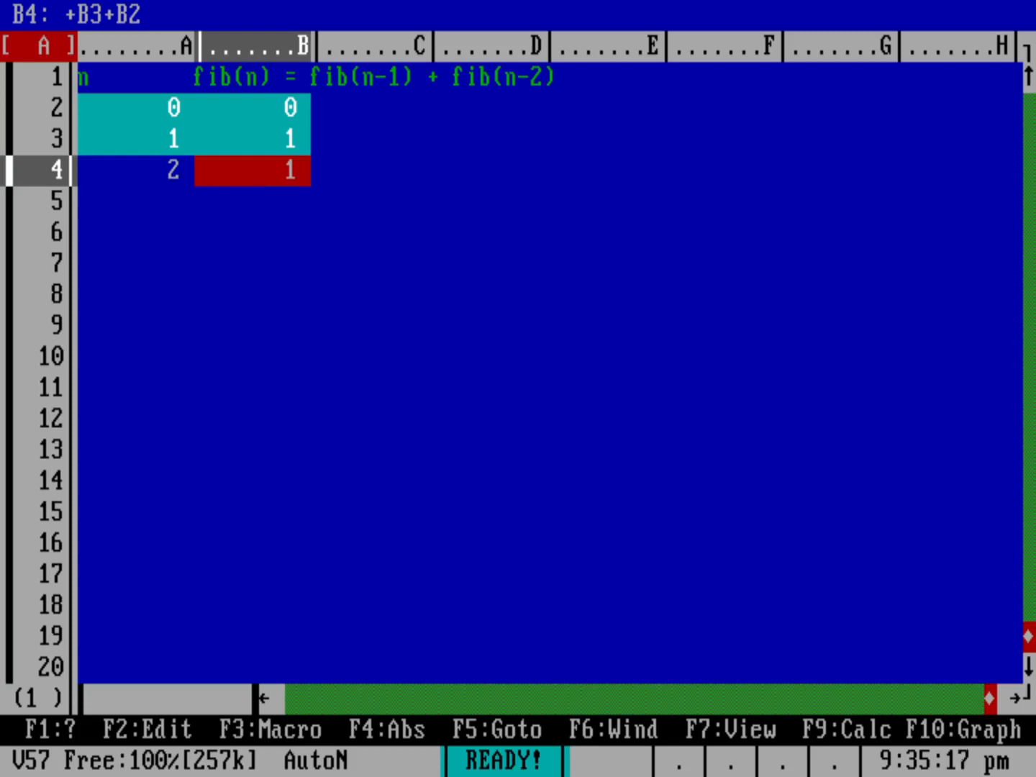
# Copy the formulas in A4..B4 down to the destination range A5..A17.
pyautogui.press('Left')
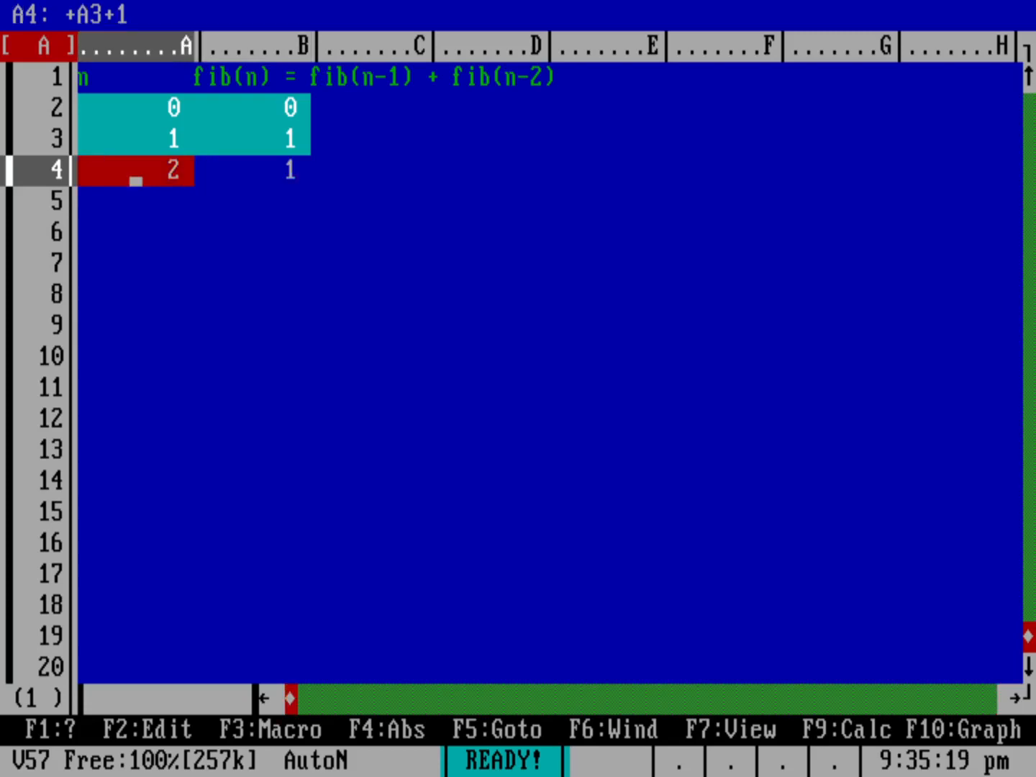
pyautogui.press('/')
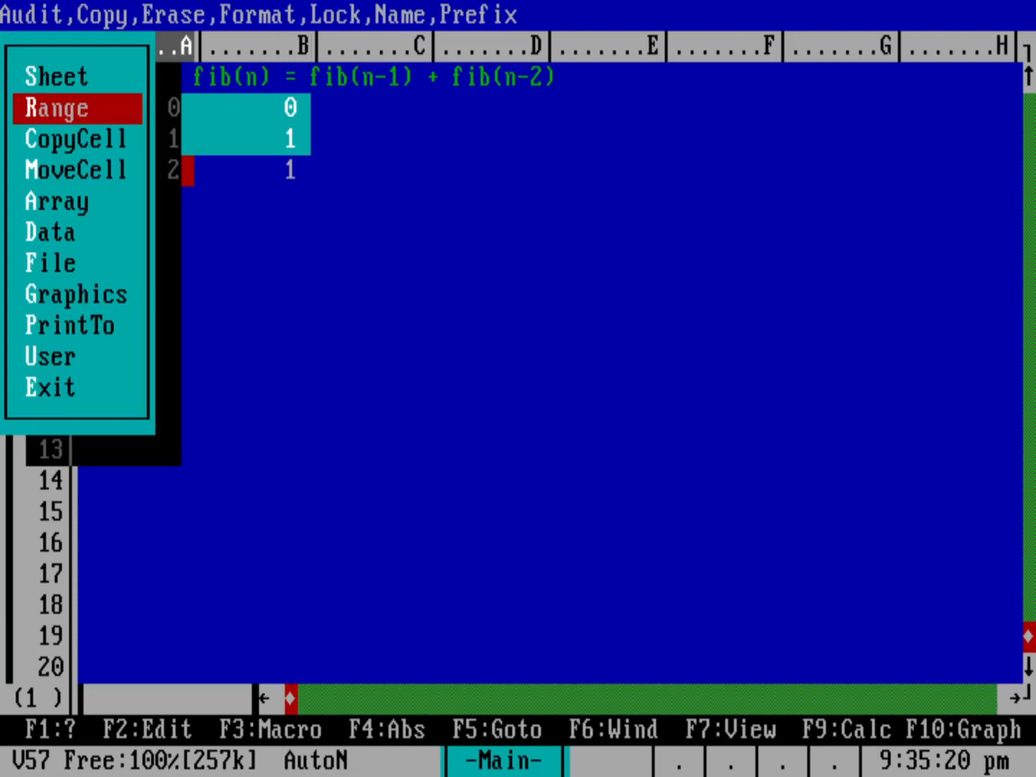
pyautogui.press('Down')
pyautogui.press('Return')
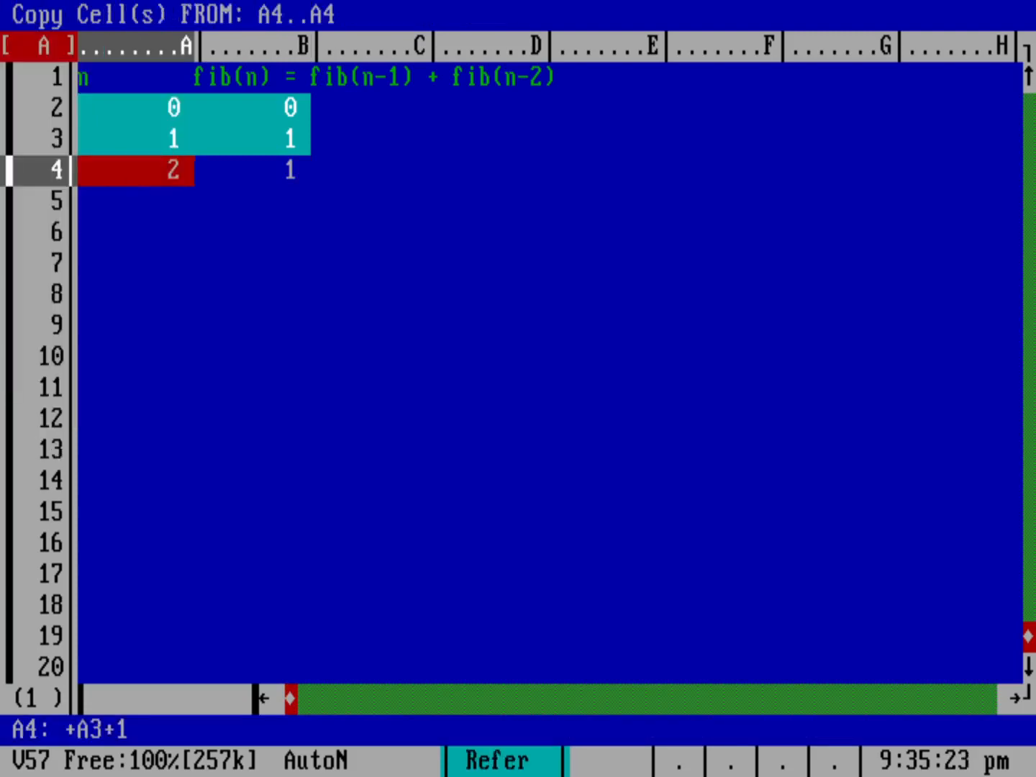
pyautogui.press('Right')
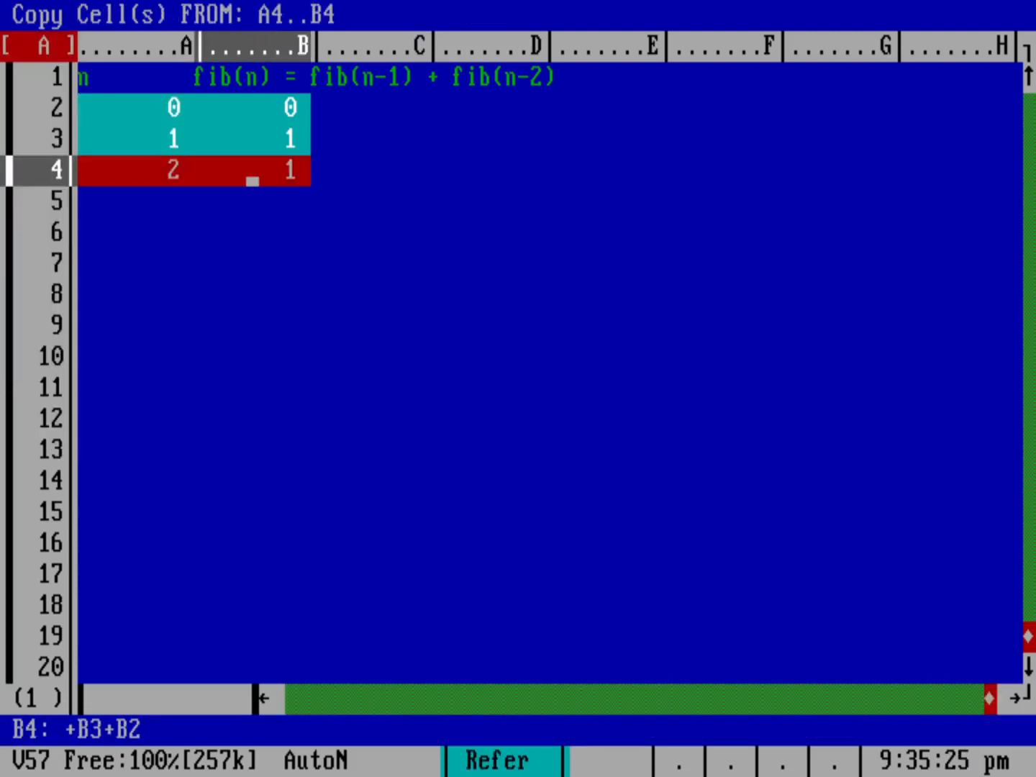
pyautogui.press('Return')
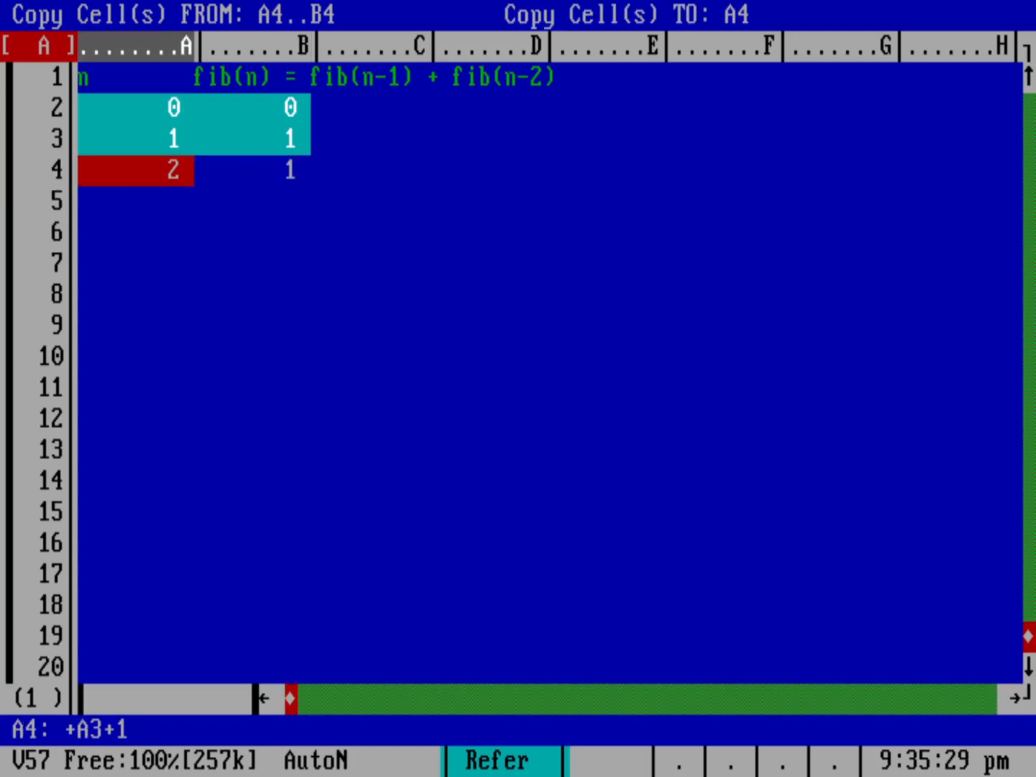
pyautogui.press('BackSpace')
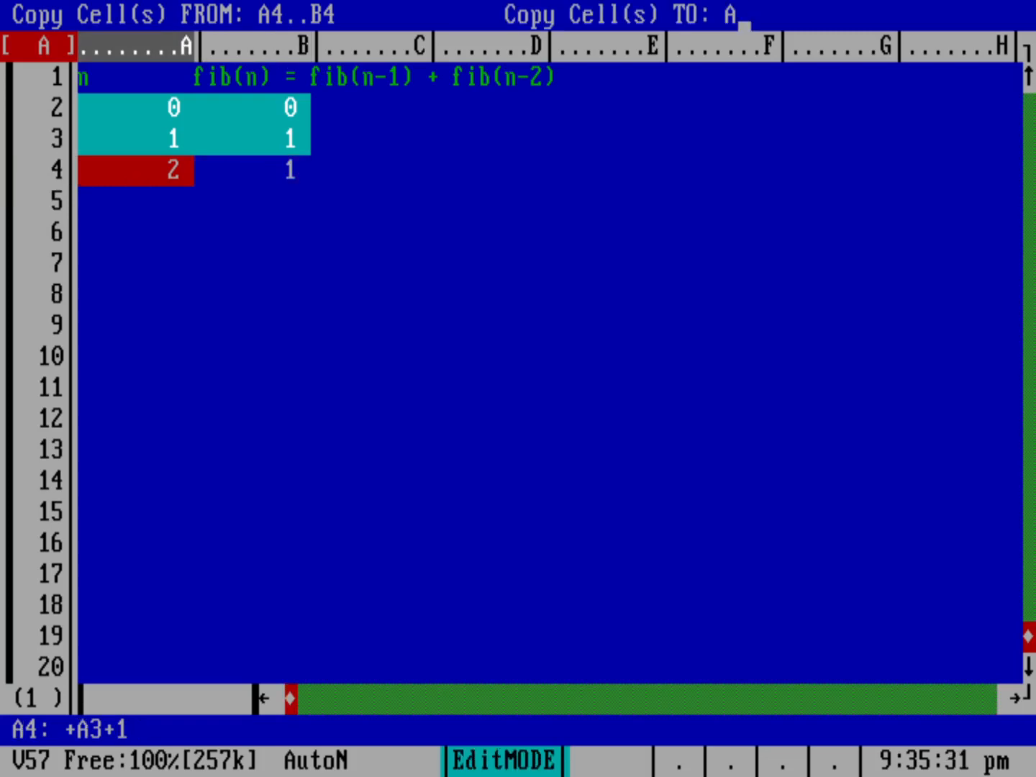
pyautogui.write('5..A17')
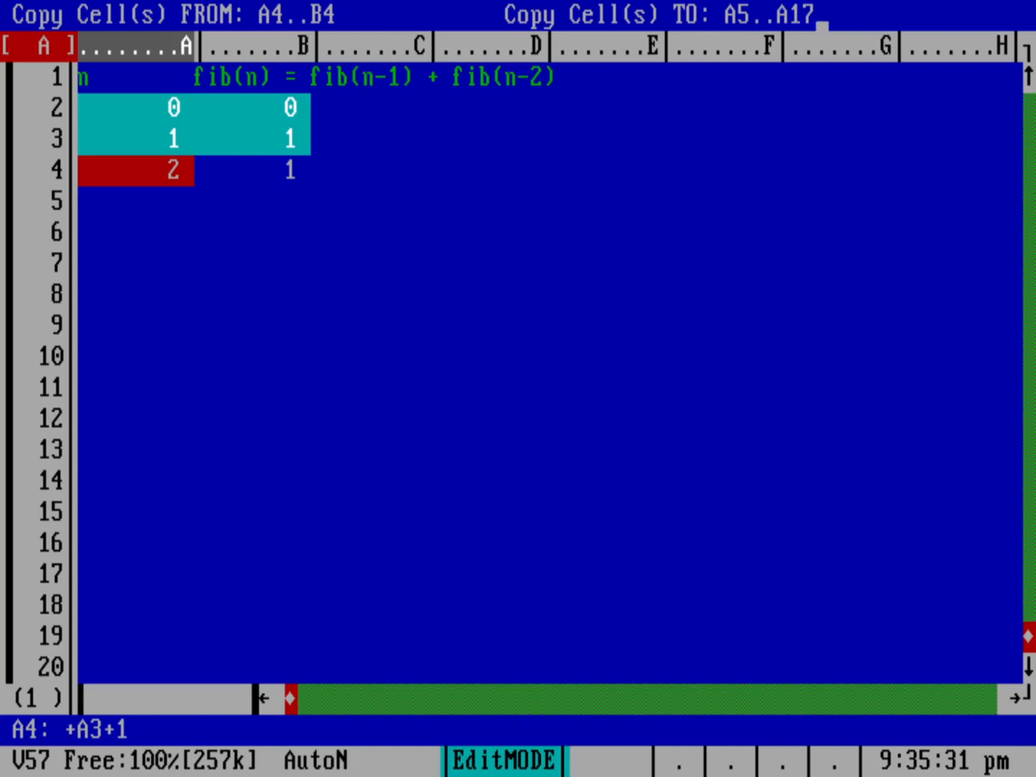
pyautogui.press('Return')
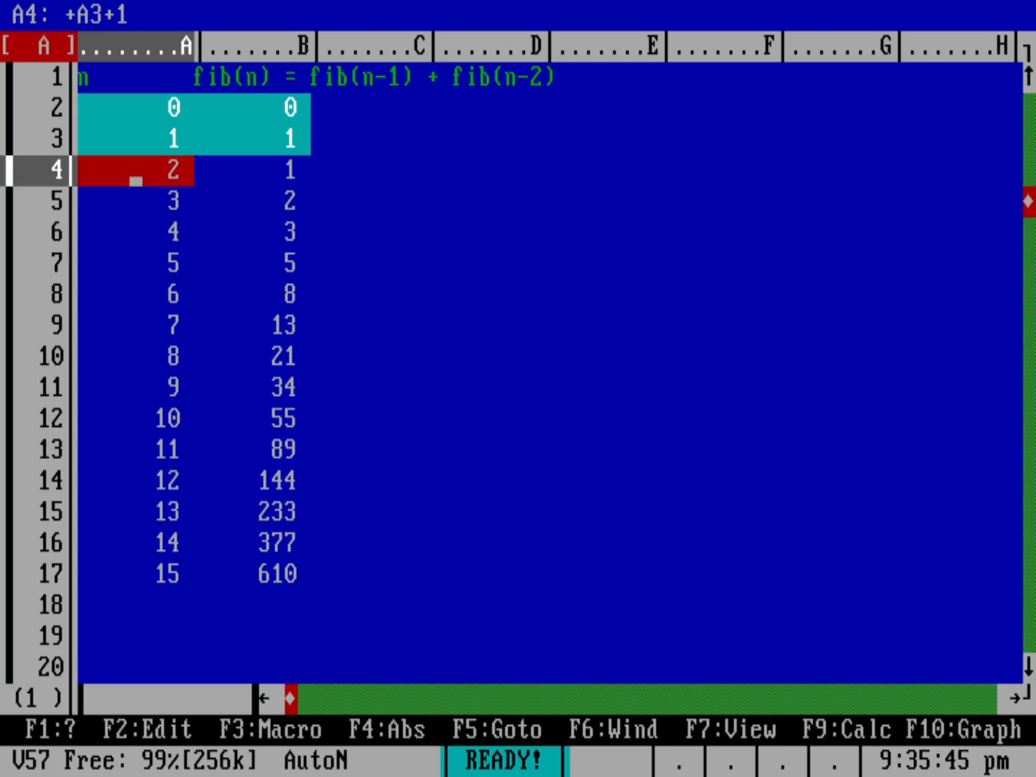
# Examine the copied Fibonacci formulas in column B from B4 through B12.
pyautogui.press('Right')
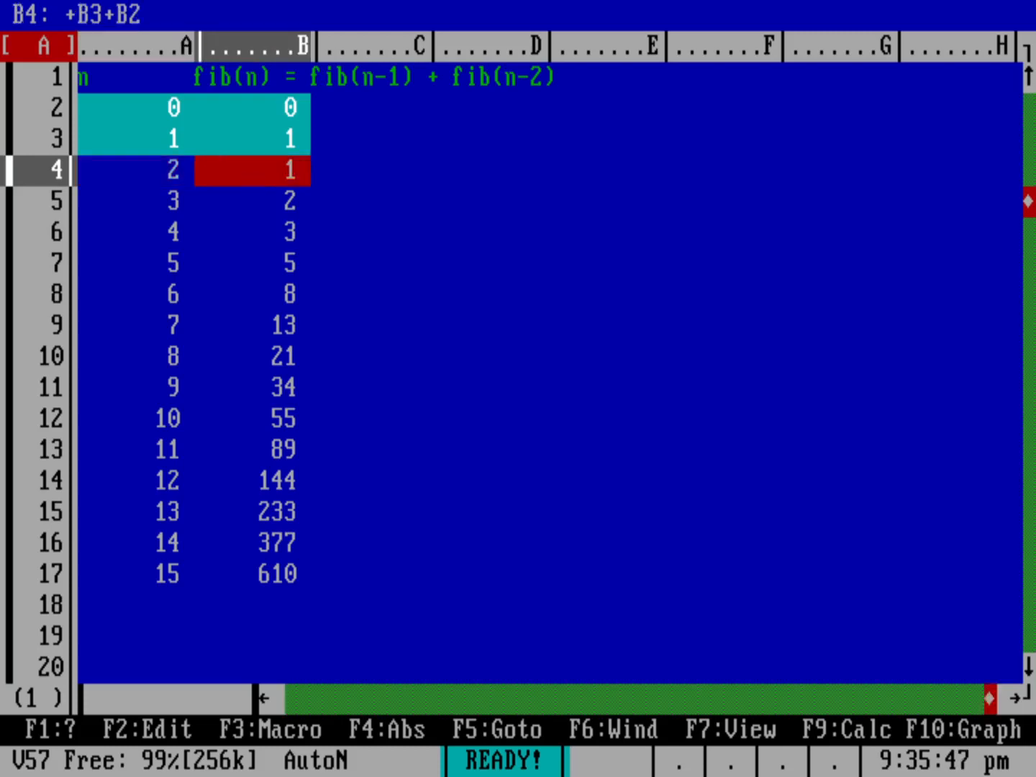
pyautogui.press('Down')
pyautogui.press('Down')
pyautogui.press('Down')
pyautogui.press('Down')
pyautogui.press('Down')
pyautogui.press('Down')
pyautogui.press('Down')
pyautogui.press('Down')
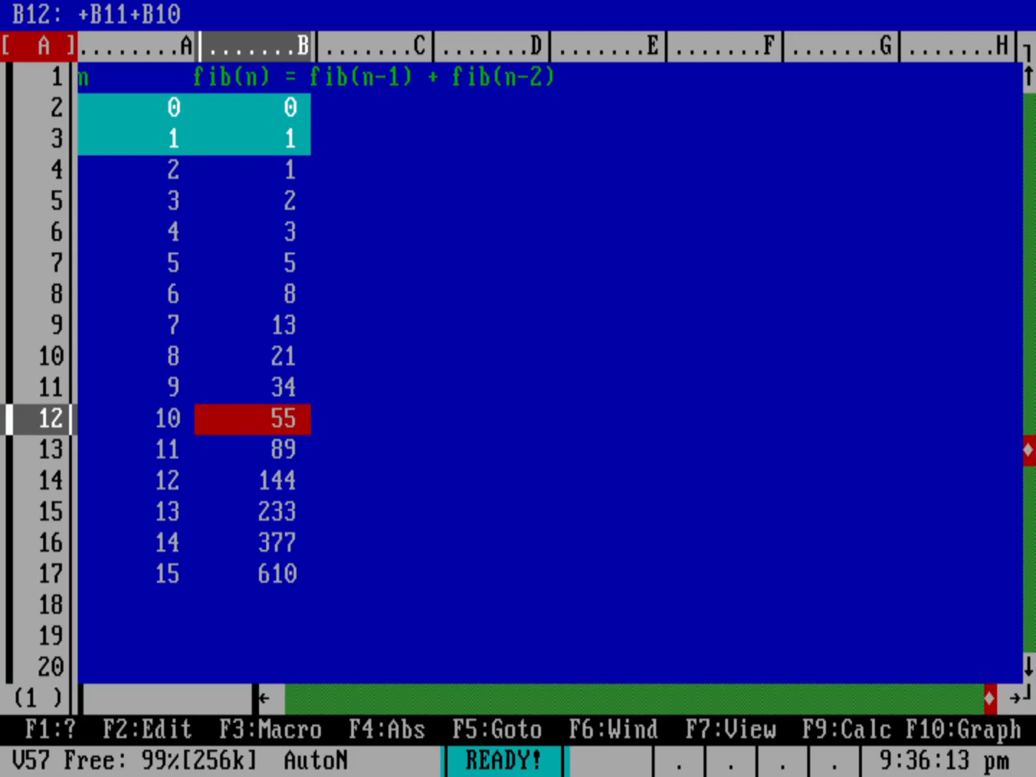
pyautogui.press('Up')
pyautogui.press('Up')
pyautogui.press('Up')
pyautogui.press('Up')
pyautogui.press('Up')
pyautogui.press('Up')
pyautogui.press('Up')
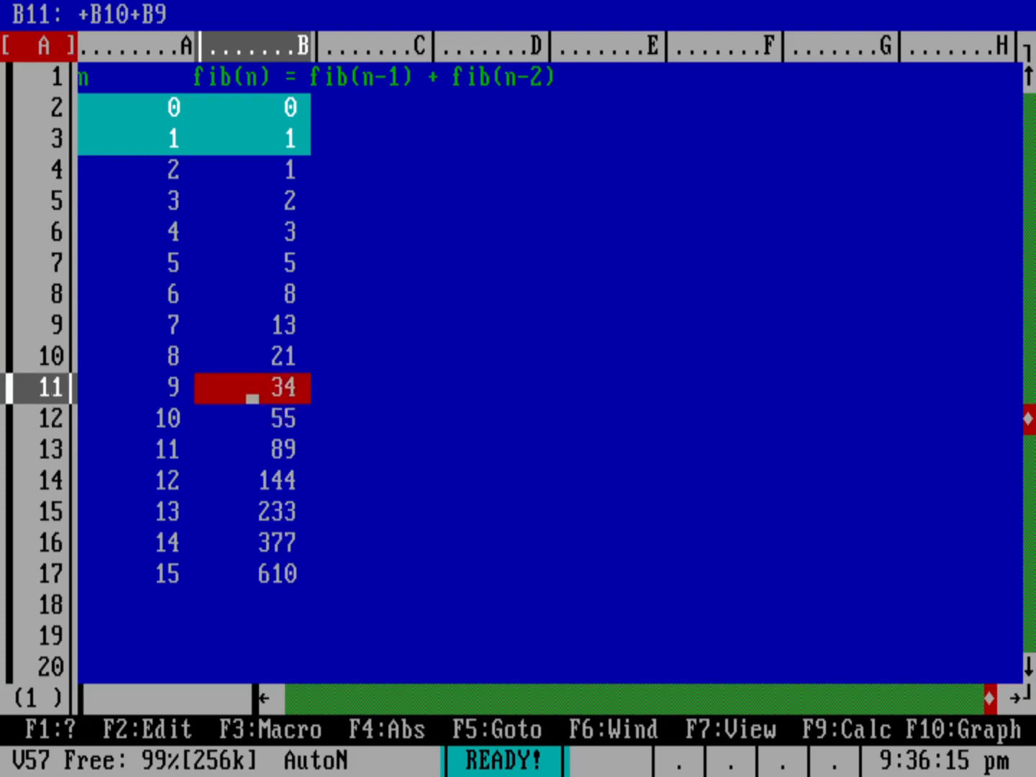
# Enter the headings n in cell F1 and fact(n) in cell G1 for a factorial table.
pyautogui.moveTo(252, 212); pyautogui.dragTo(718, 87)
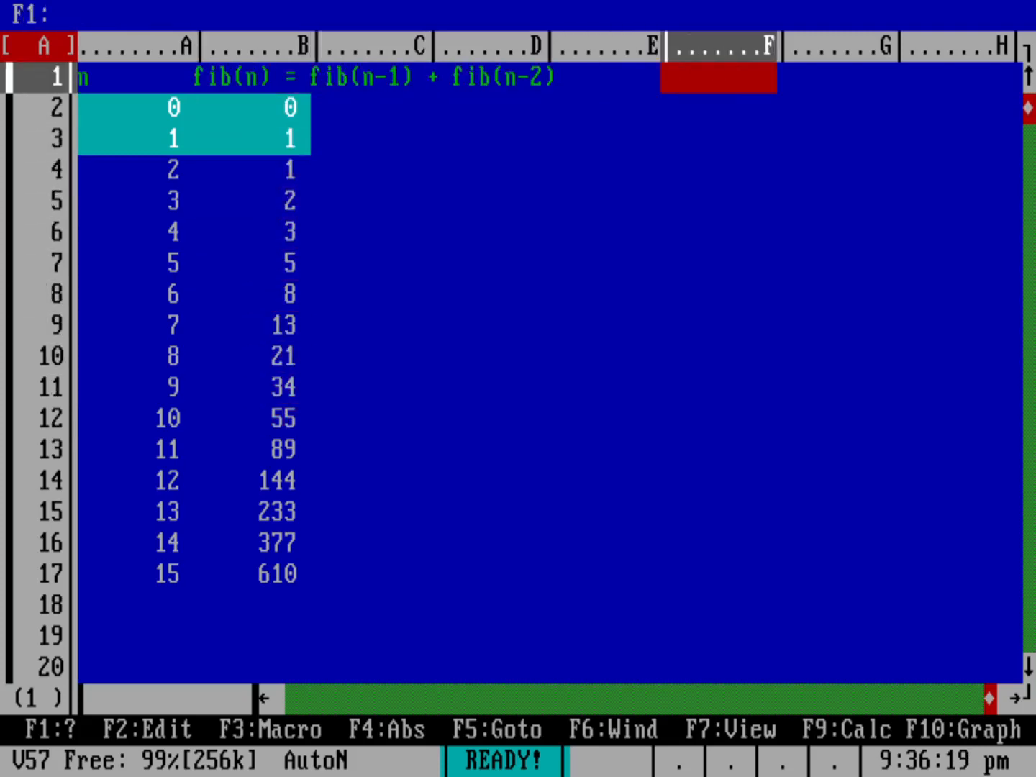
pyautogui.write('n')
pyautogui.press('Return')
pyautogui.click(834, 88)
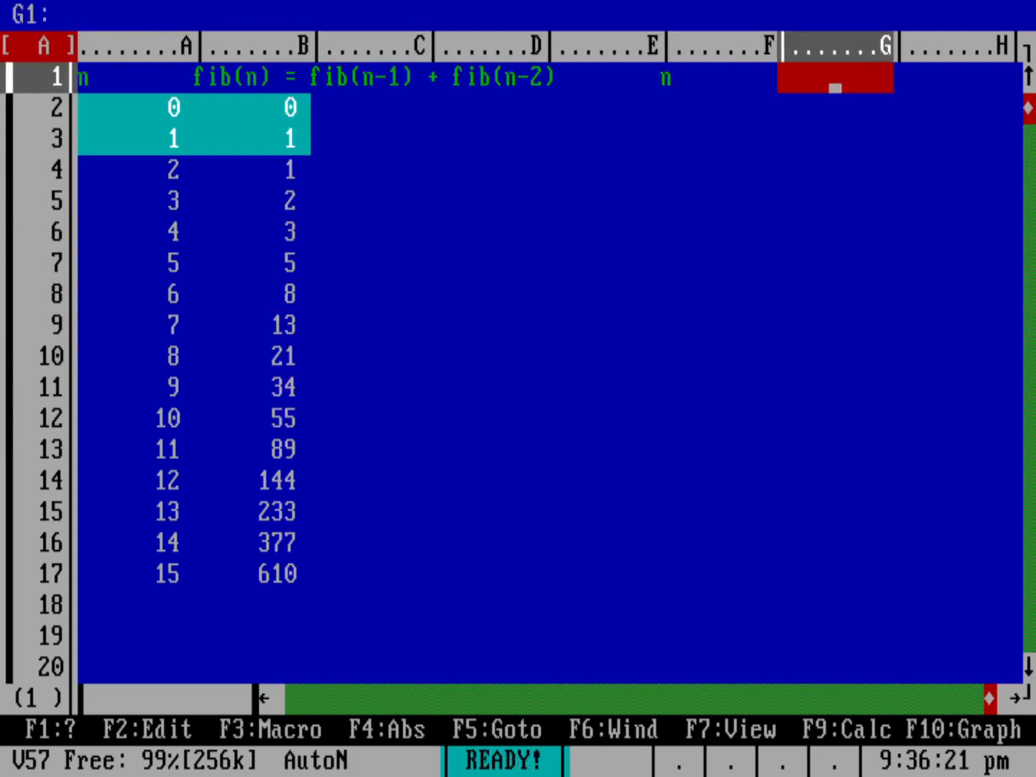
pyautogui.write('fact')
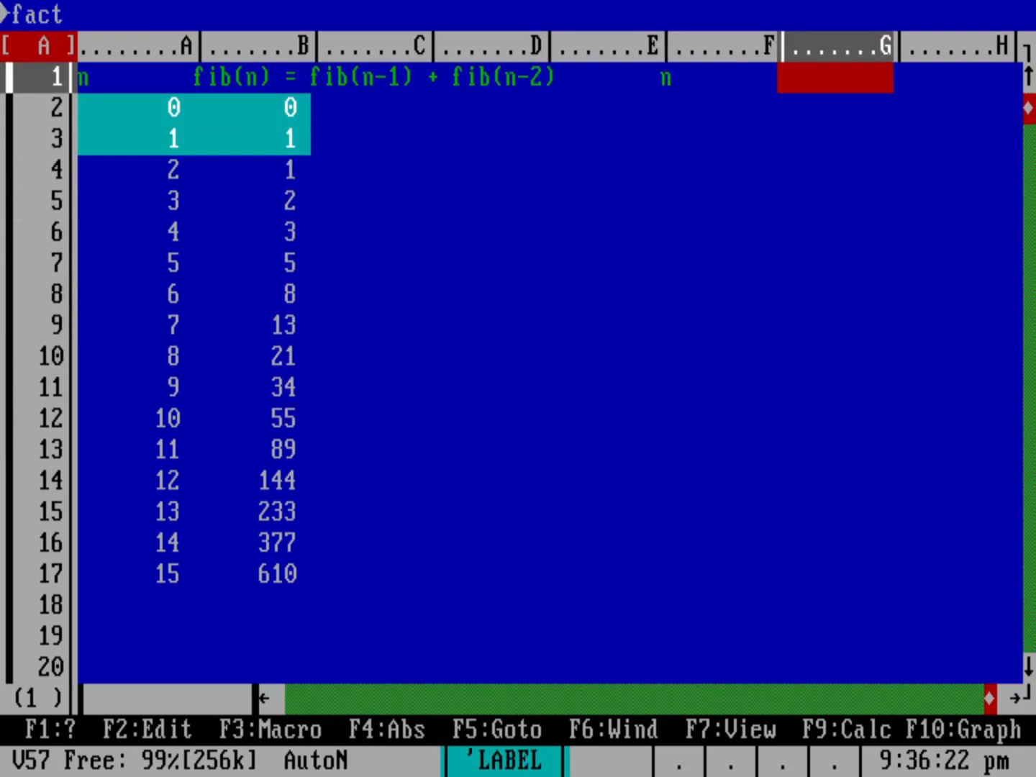
pyautogui.write('(n)')
pyautogui.press('Return')
# Enter the factorial starting values 0 in cell F2 and 1 in cell G2.
pyautogui.press('Down')
pyautogui.press('Left')
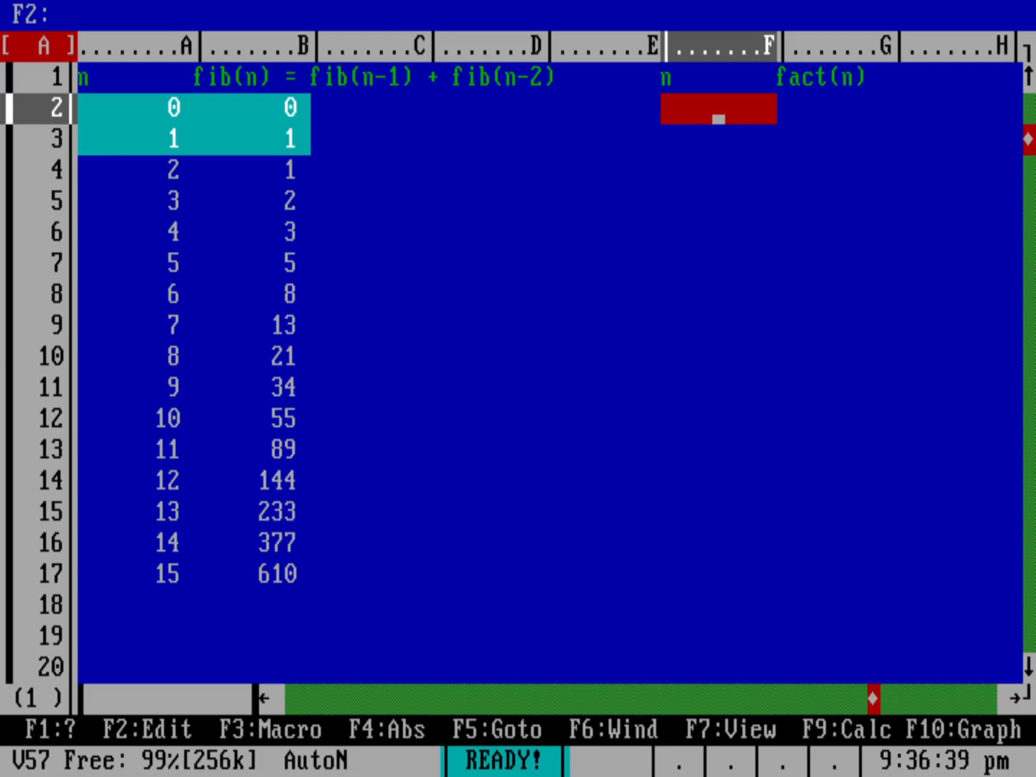
pyautogui.write('0')
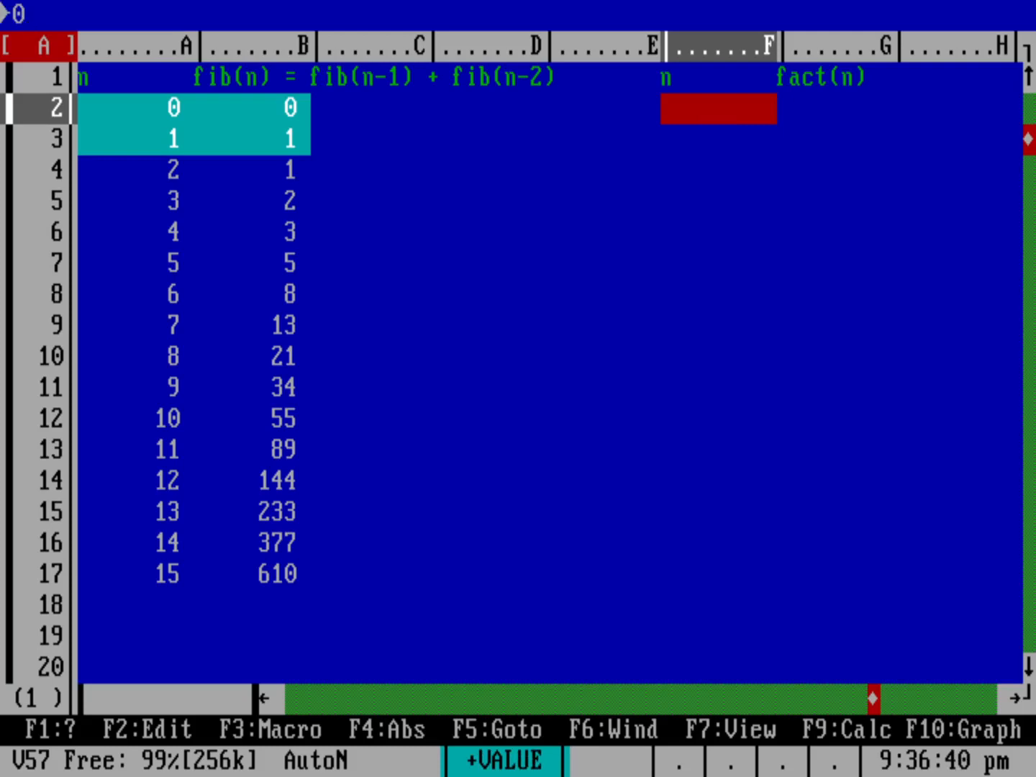
pyautogui.press('Return')
pyautogui.press('Right')
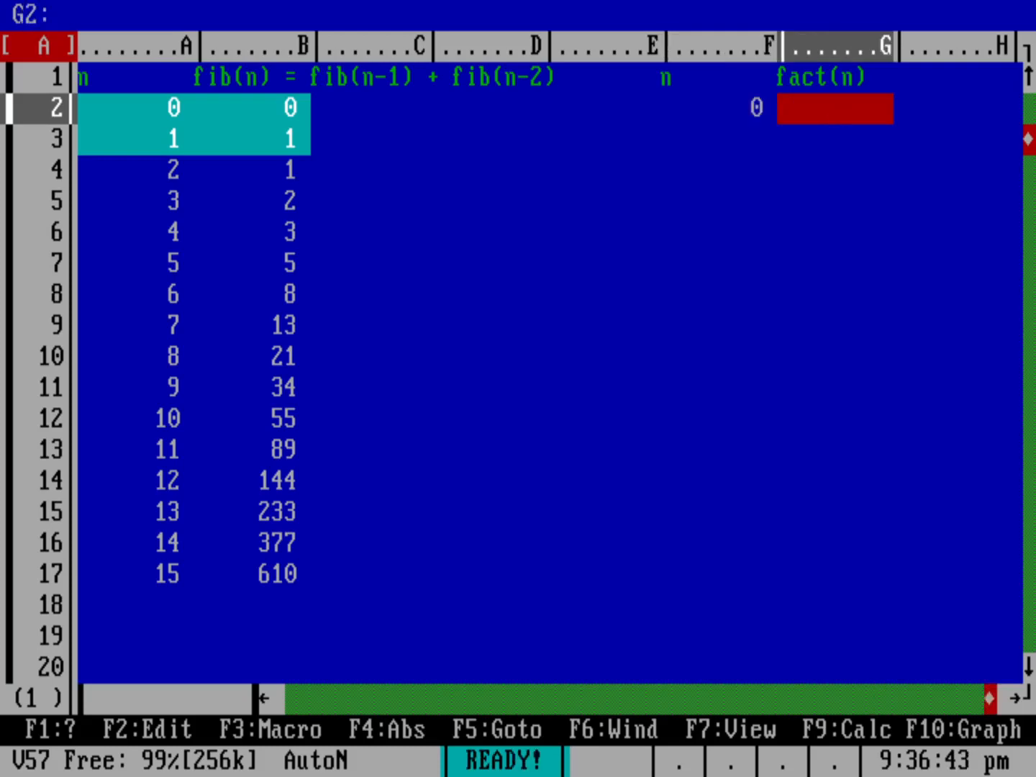
pyautogui.write('1')
pyautogui.press('Return')
# Color the factorial starting values in F2 and G2 with white foreground on cyan background.
pyautogui.press('/')
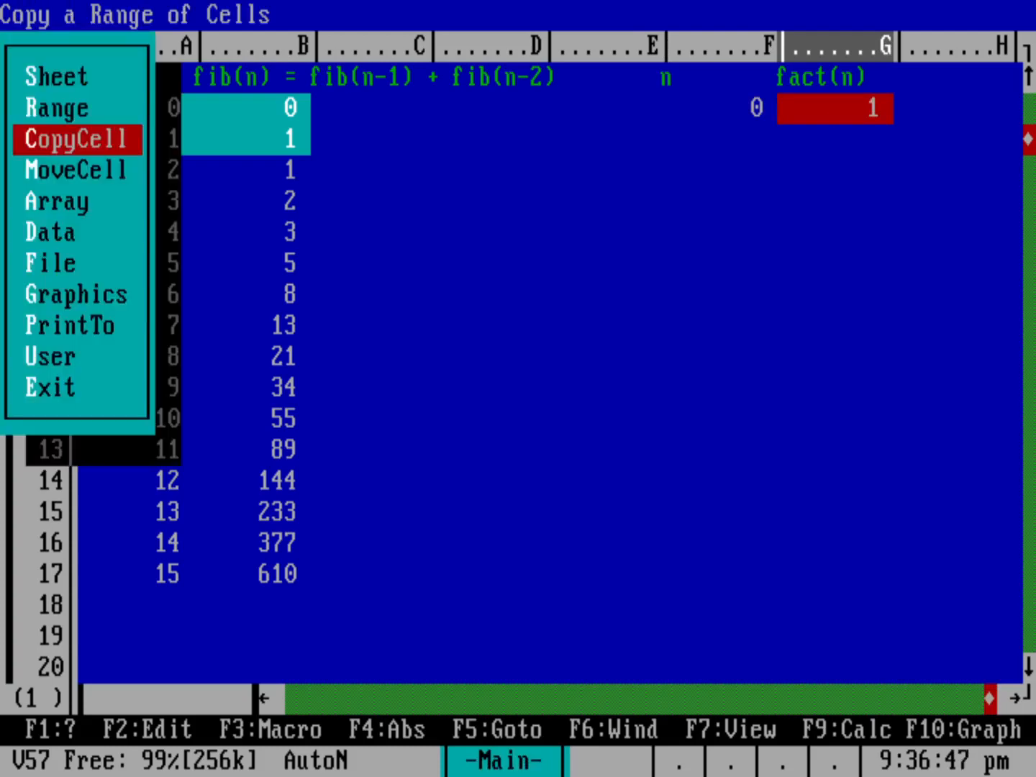
pyautogui.press('Up')
pyautogui.press('Up')
pyautogui.press('Down')
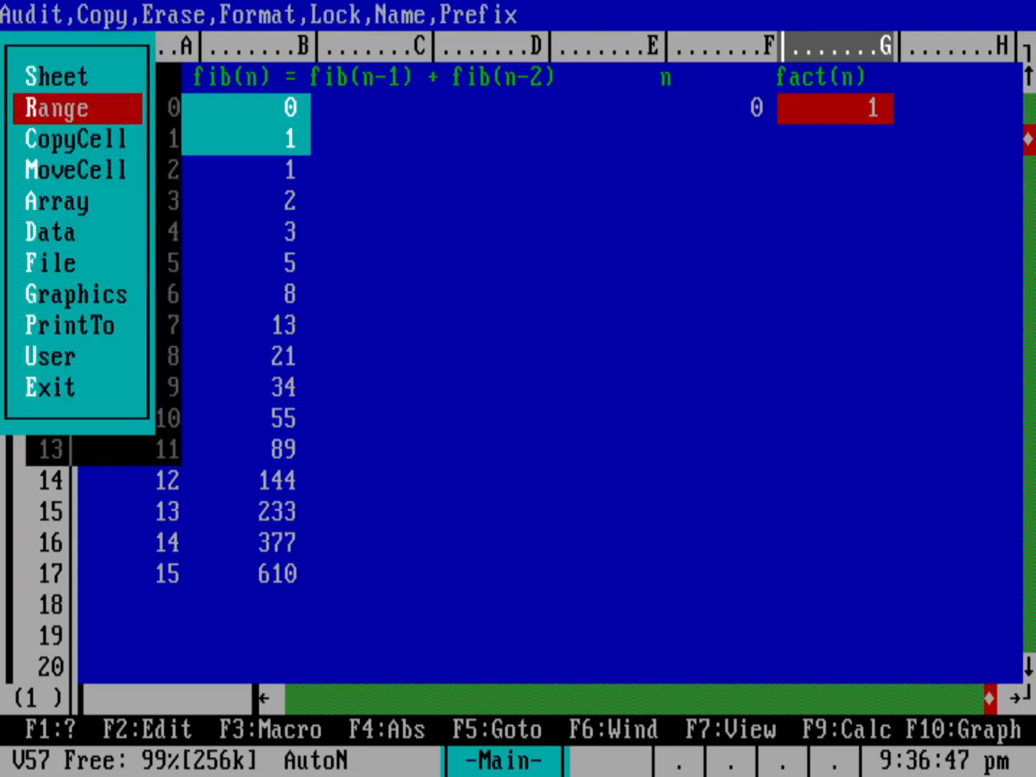
pyautogui.press('Return')
pyautogui.press('Return')
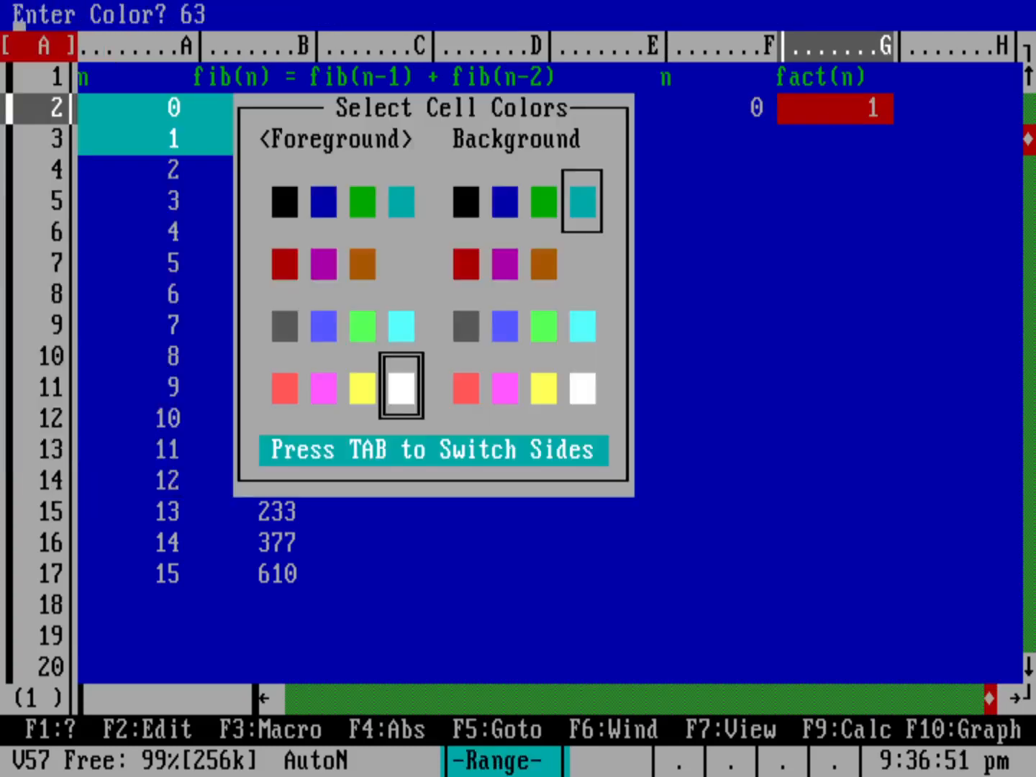
pyautogui.press('Return')
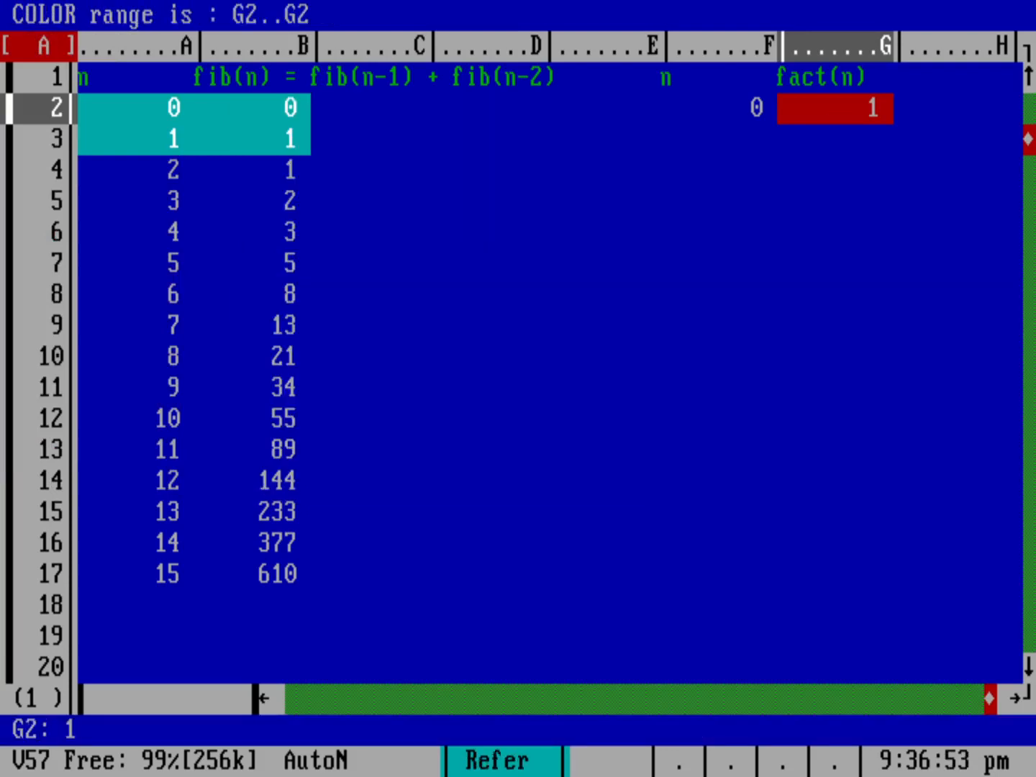
pyautogui.press('Left')
pyautogui.press('Return')
# Enter the formula +F2+1 in cell F3 to increment the factorial table's index.
pyautogui.press('Down')
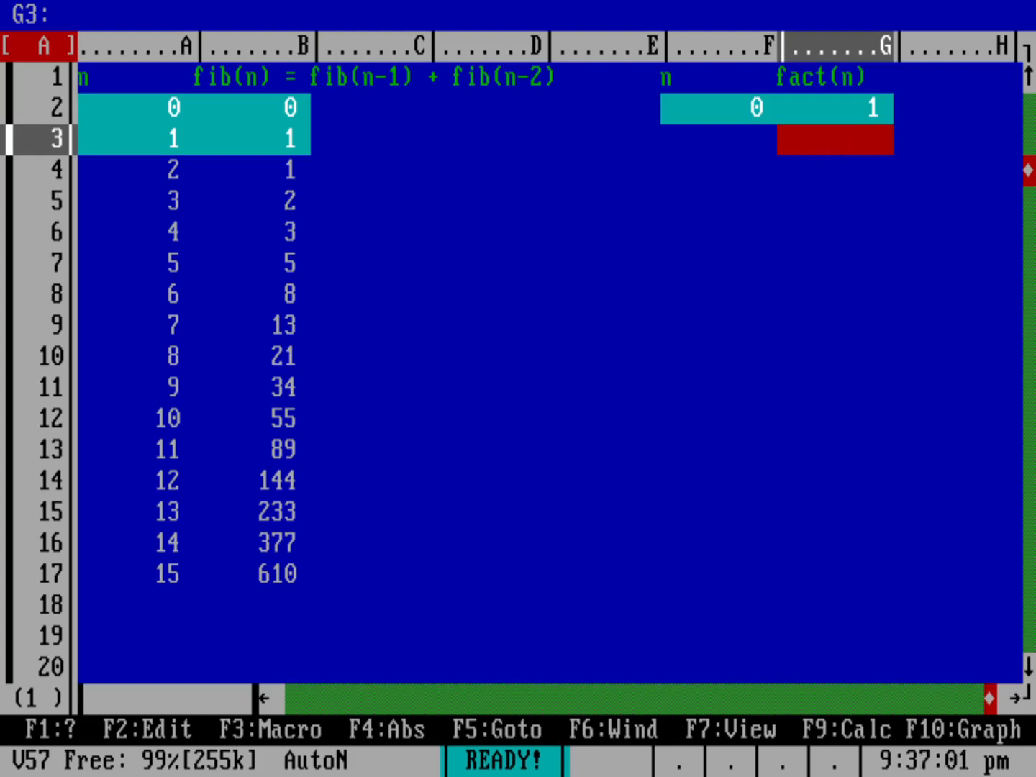
pyautogui.press('Left')
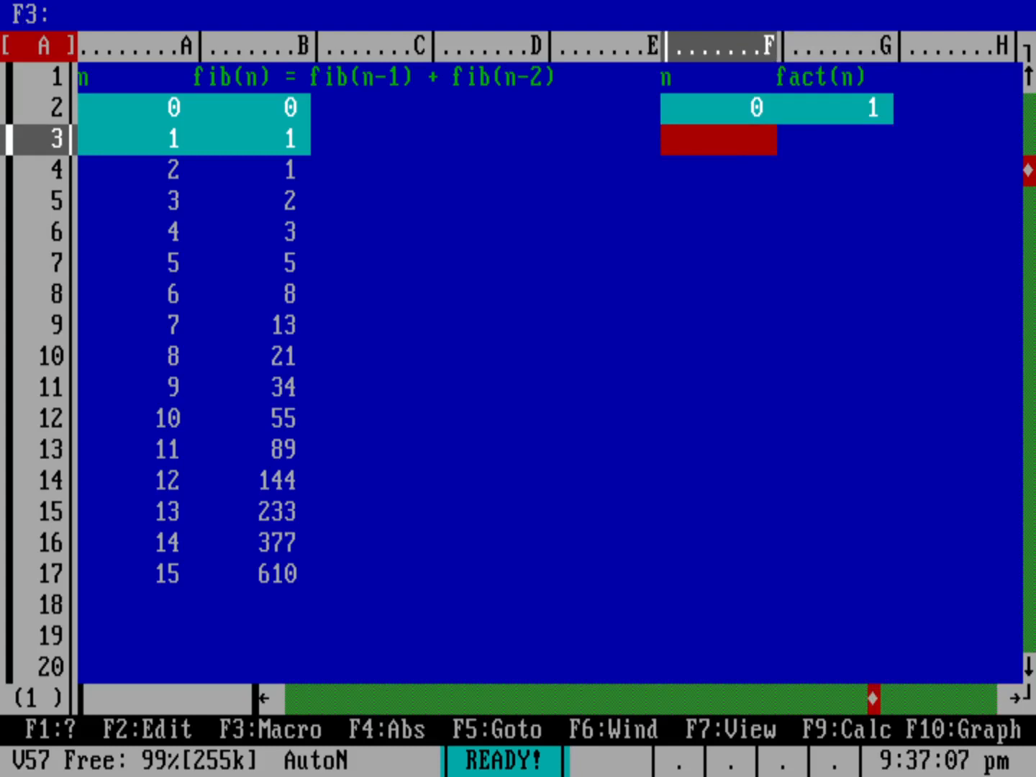
pyautogui.write('+F')
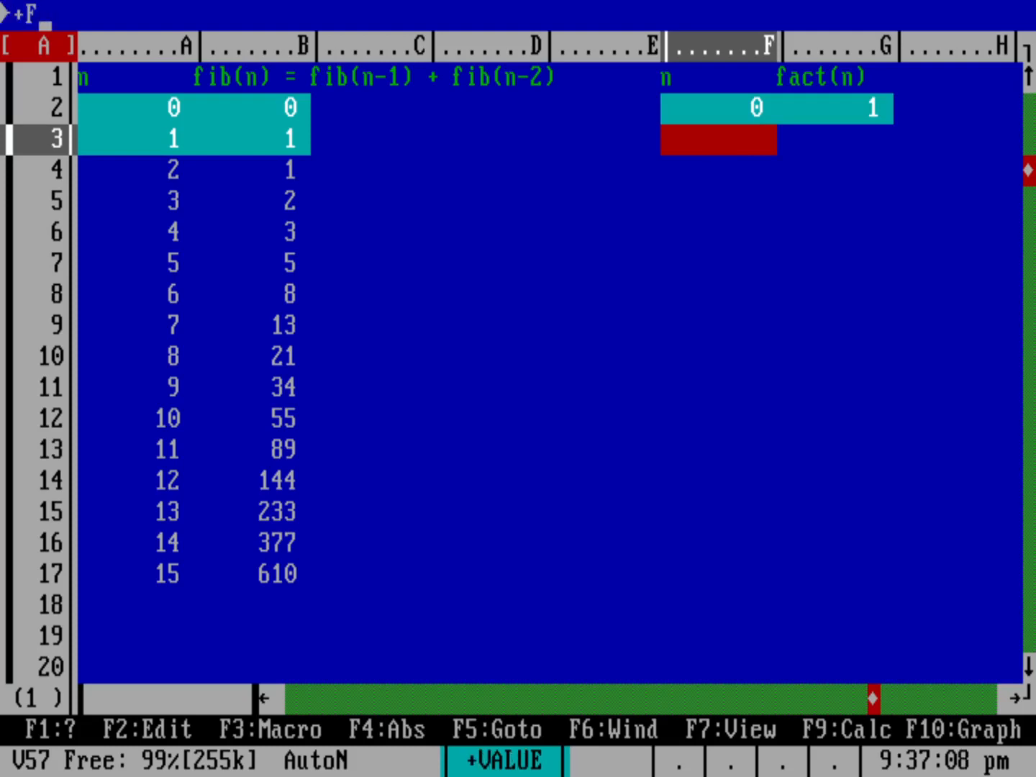
pyautogui.write('2+1')
pyautogui.press('Return')
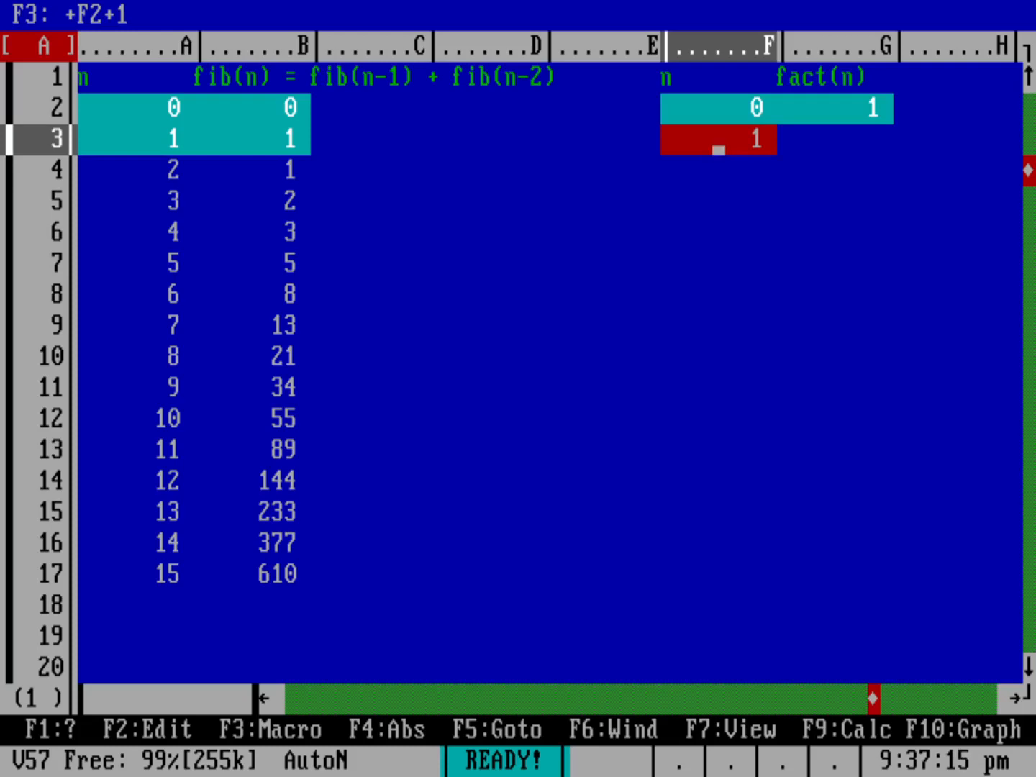
# Enter the formula +F3*G2 in cell G3 to multiply the index by the preceding factorial.
pyautogui.press('Right')
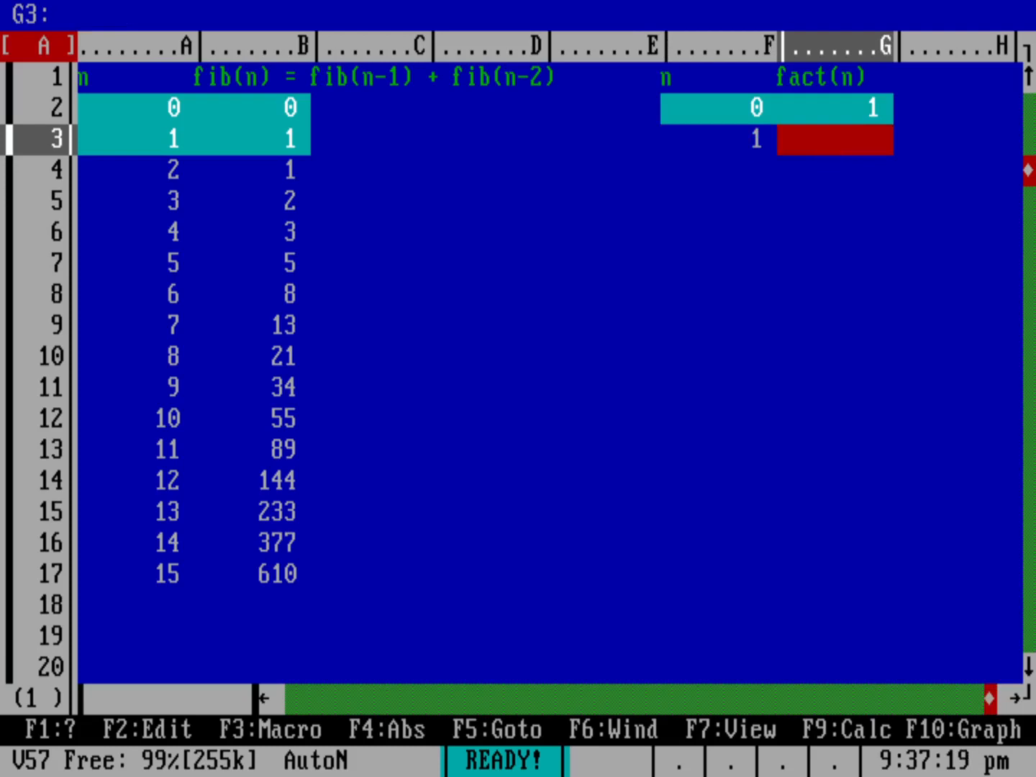
pyautogui.write('+')
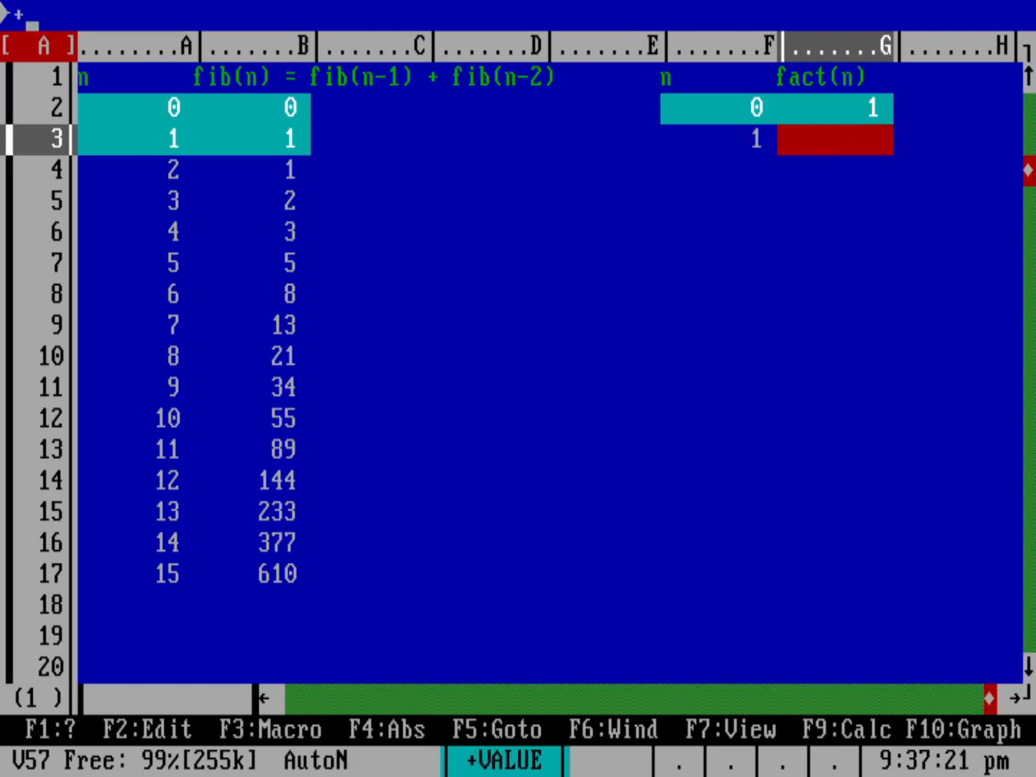
pyautogui.write('F3*G2')
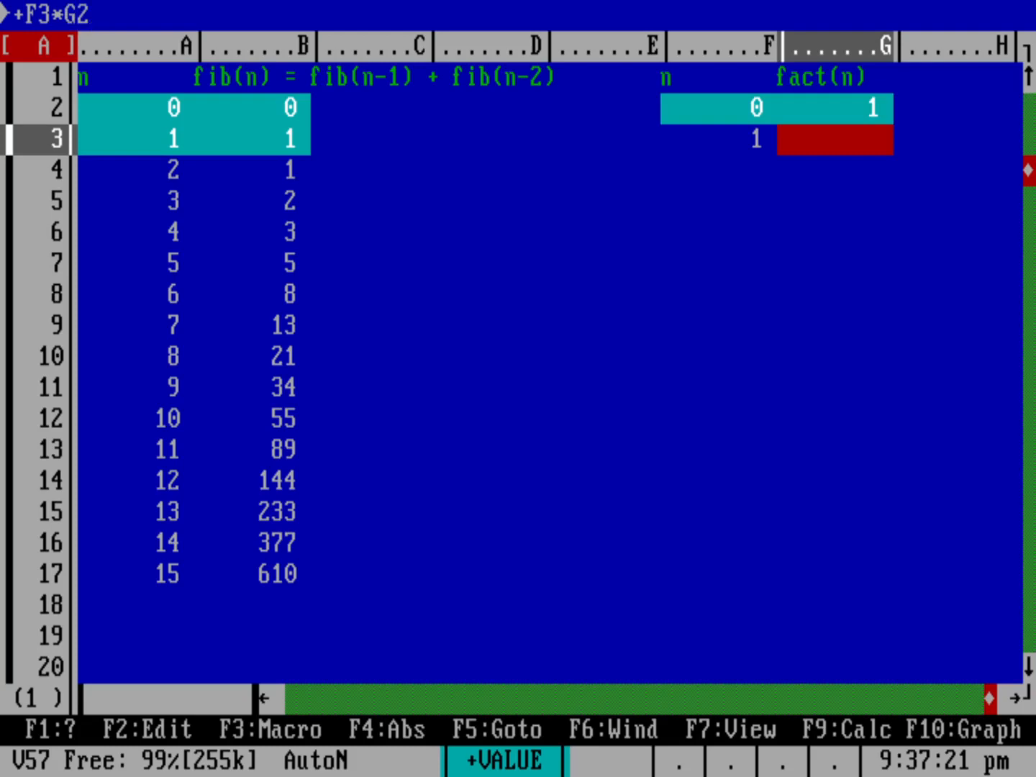
pyautogui.press('Return')
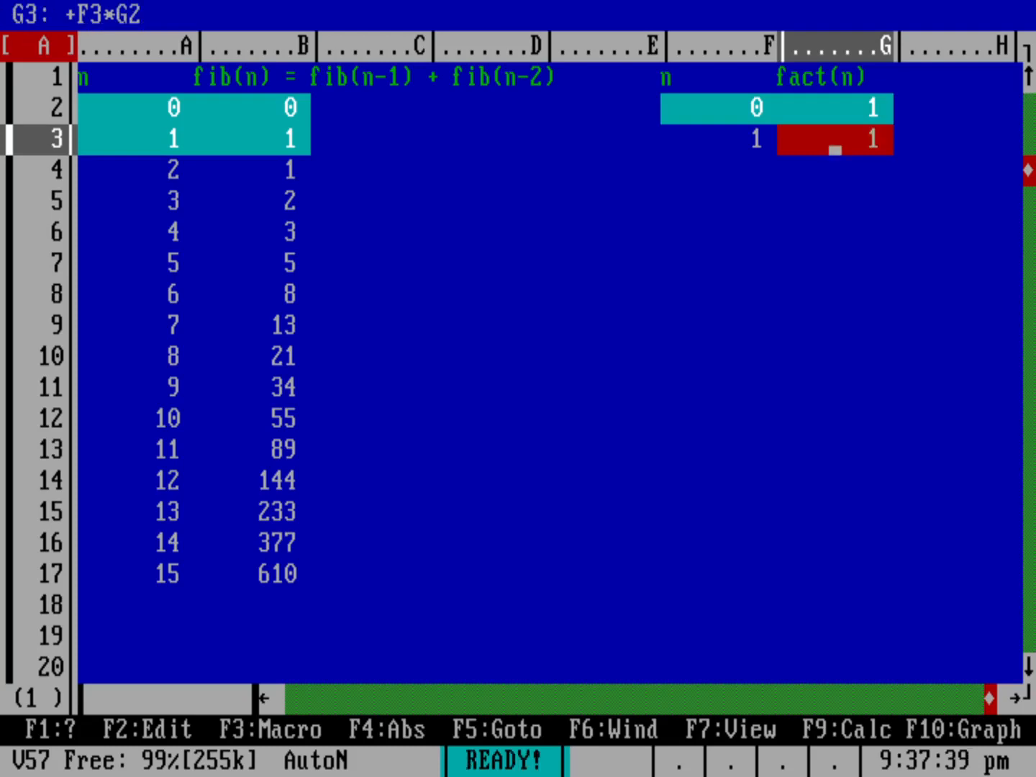
# Copy the formulas in F3..G3 down to the destination range F4..G17.
pyautogui.press('Left')
pyautogui.press('/')
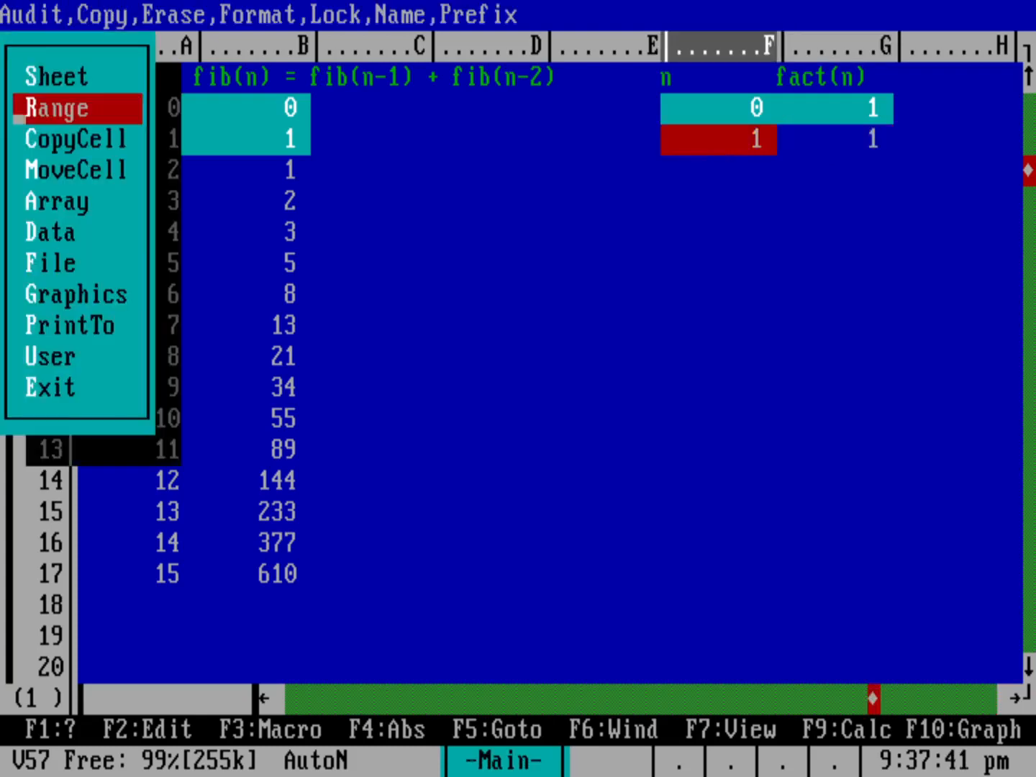
pyautogui.press('Down')
pyautogui.press('Return')
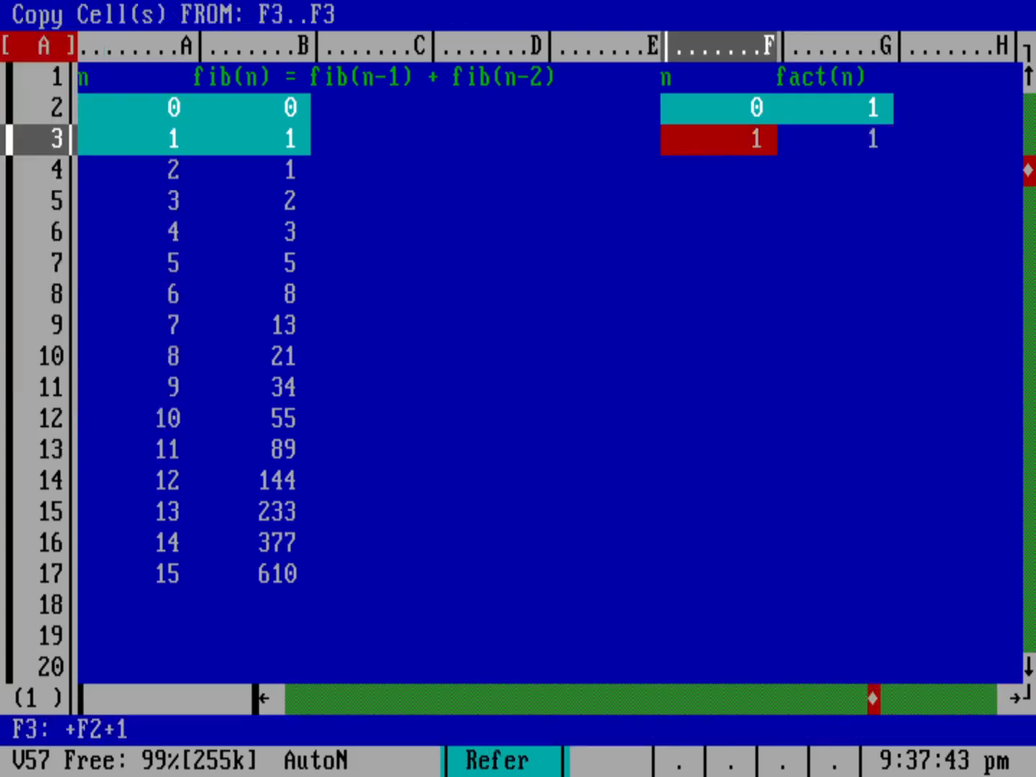
pyautogui.press('Right')
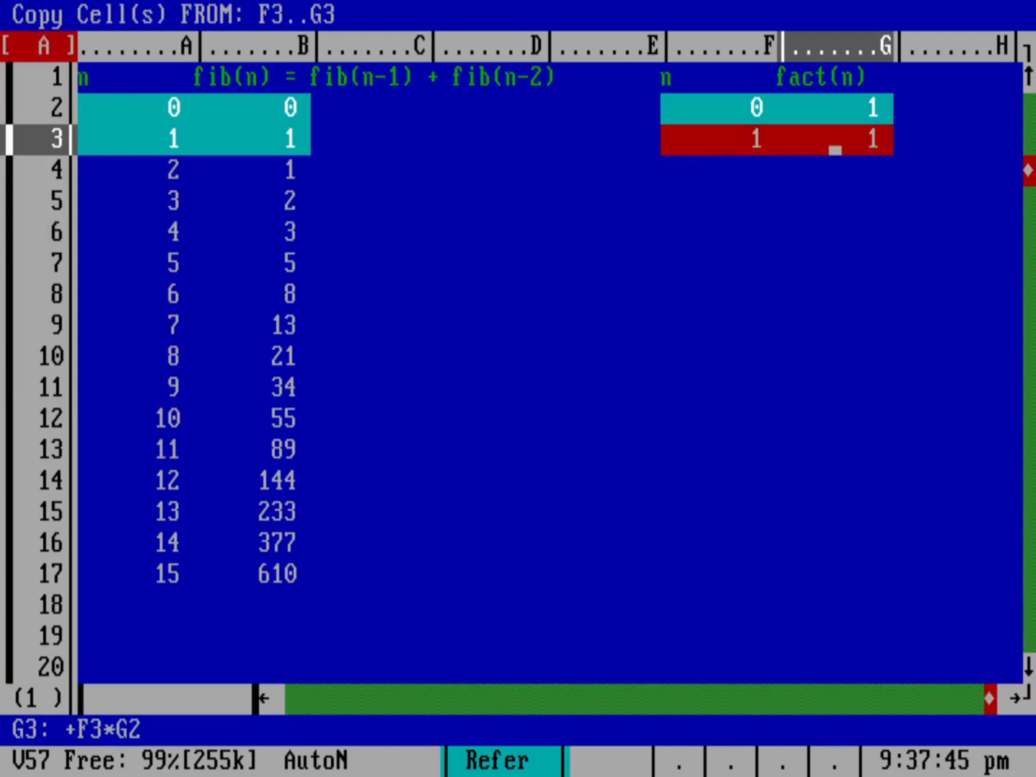
pyautogui.press('Return')
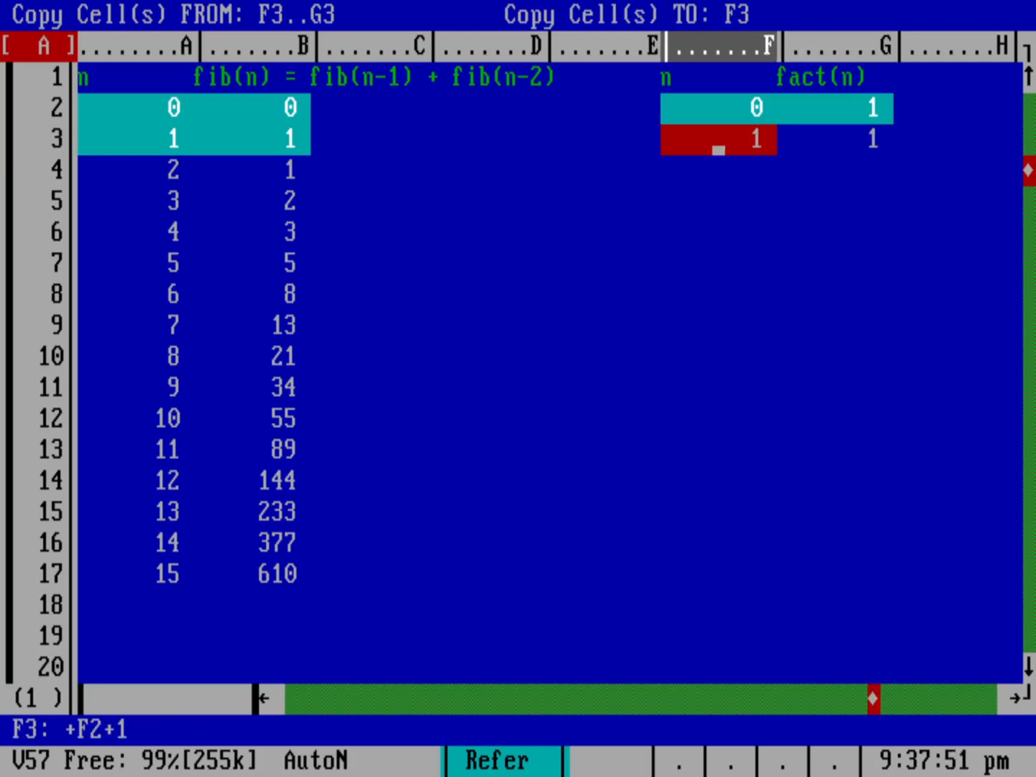
pyautogui.press('BackSpace')
pyautogui.write('4.')
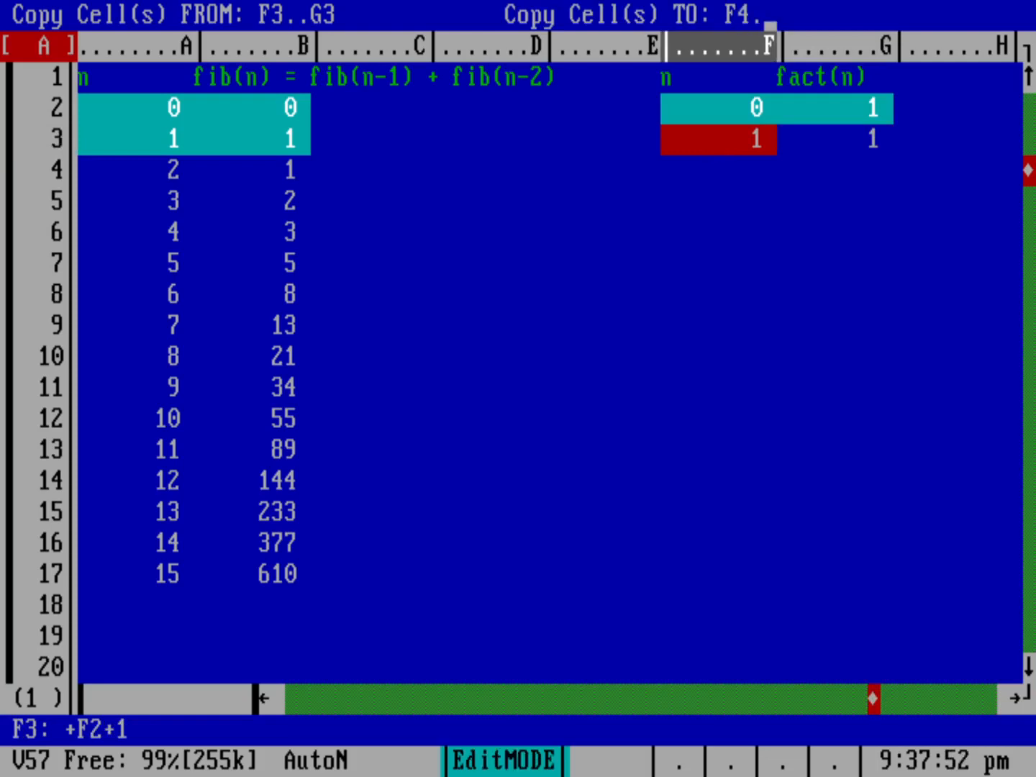
pyautogui.write('.G17')
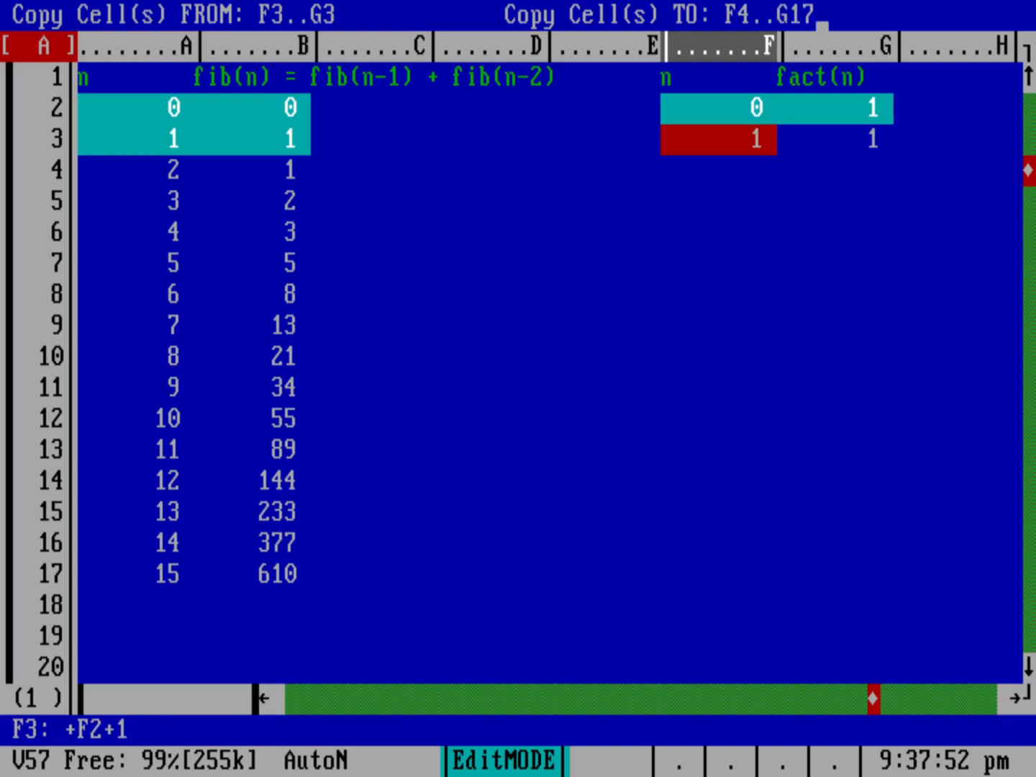
pyautogui.press('Return')
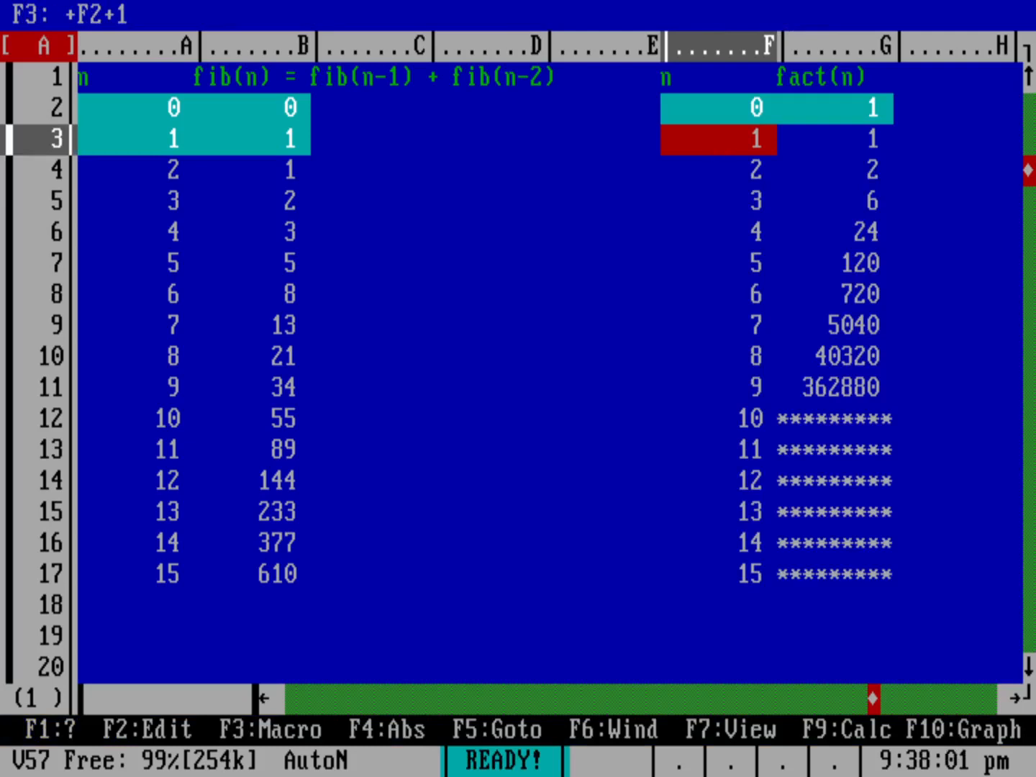
# Set the width of column G to 16 characters to fit the large factorial values.
pyautogui.press('Right')
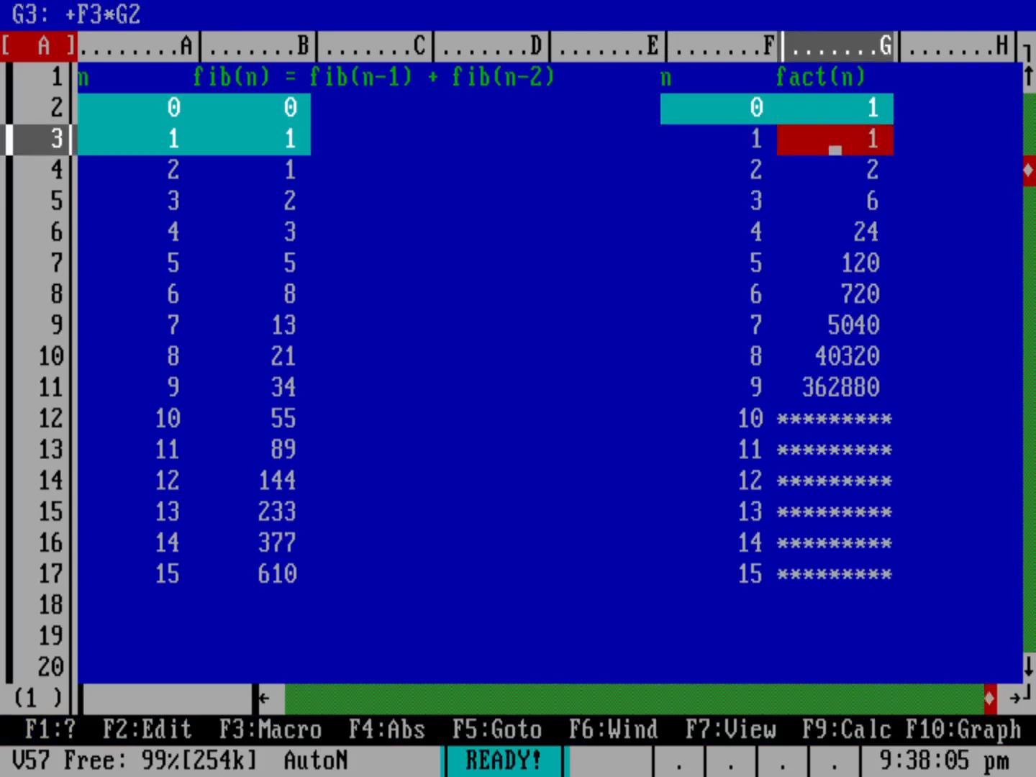
pyautogui.press('/')
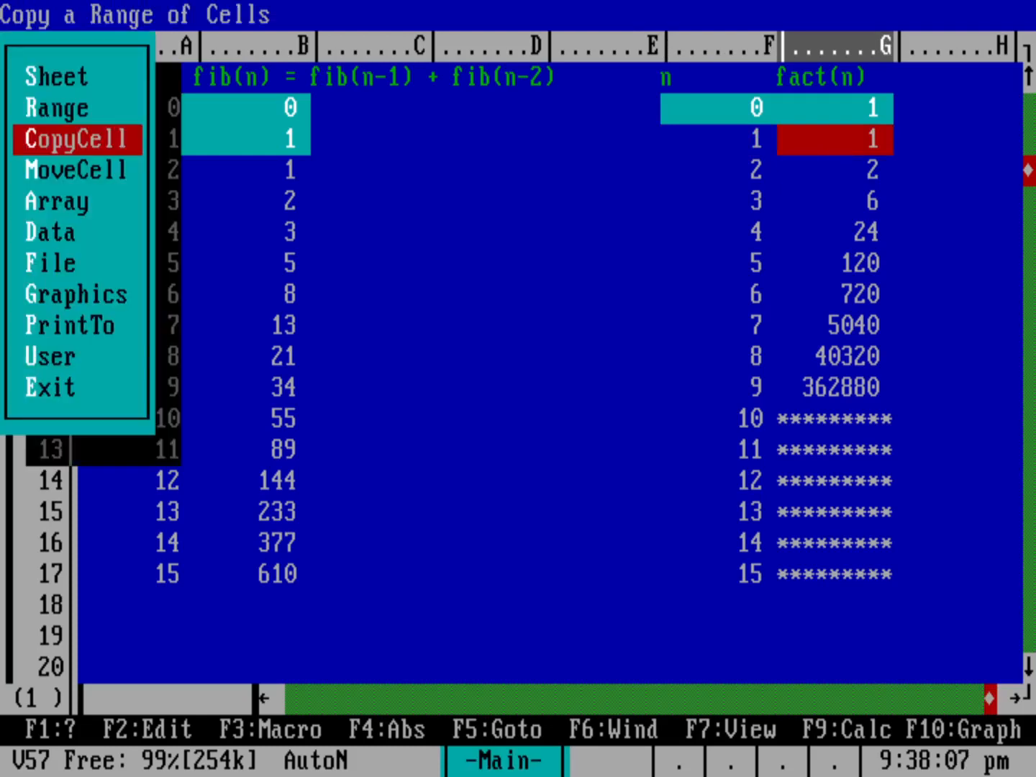
pyautogui.press('Up')
pyautogui.press('Up')
pyautogui.press('Return')
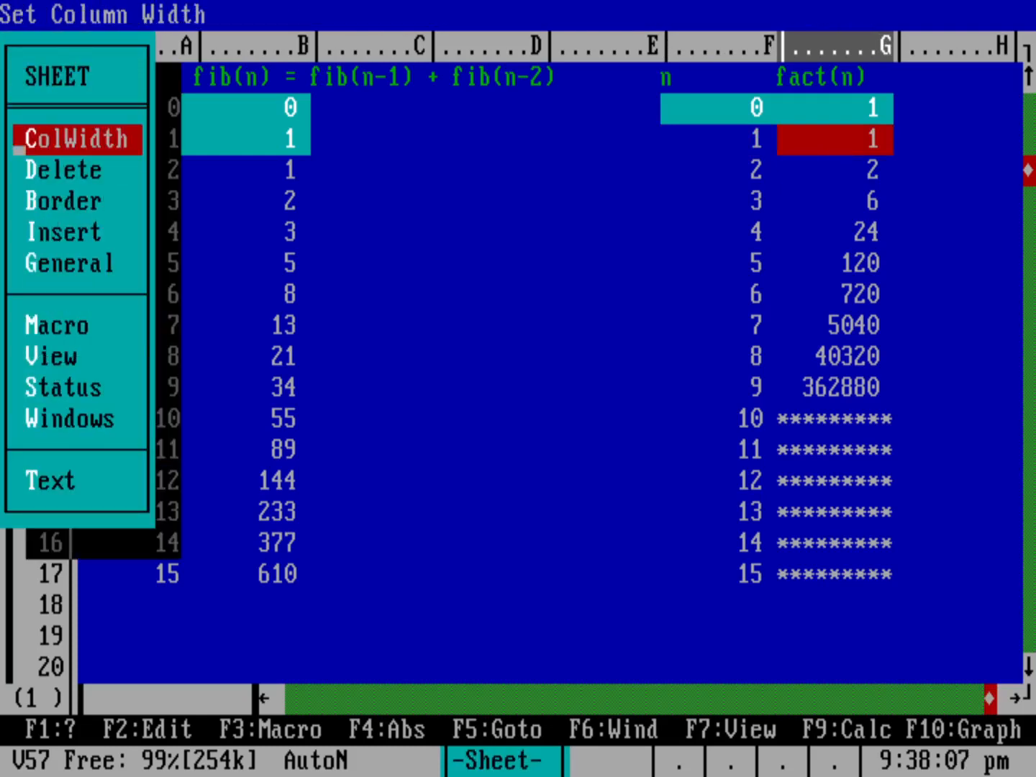
pyautogui.press('Return')
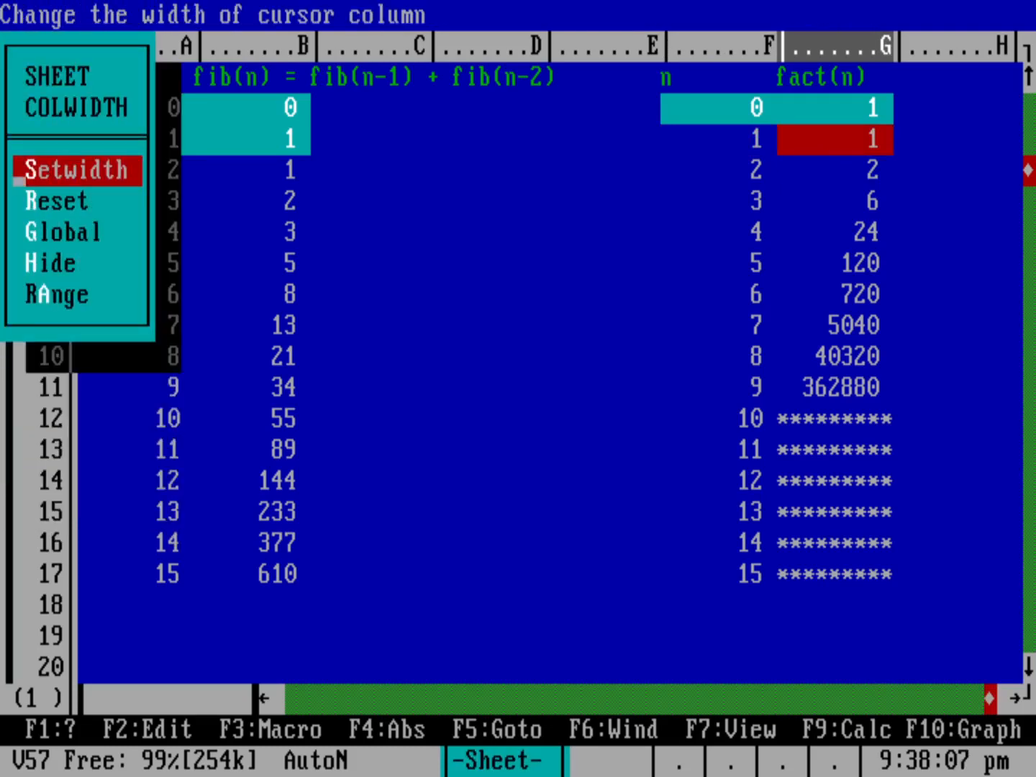
pyautogui.press('Return')
pyautogui.press('Right')
pyautogui.press('Right')
pyautogui.press('Right')
pyautogui.press('Right')
pyautogui.press('Right')
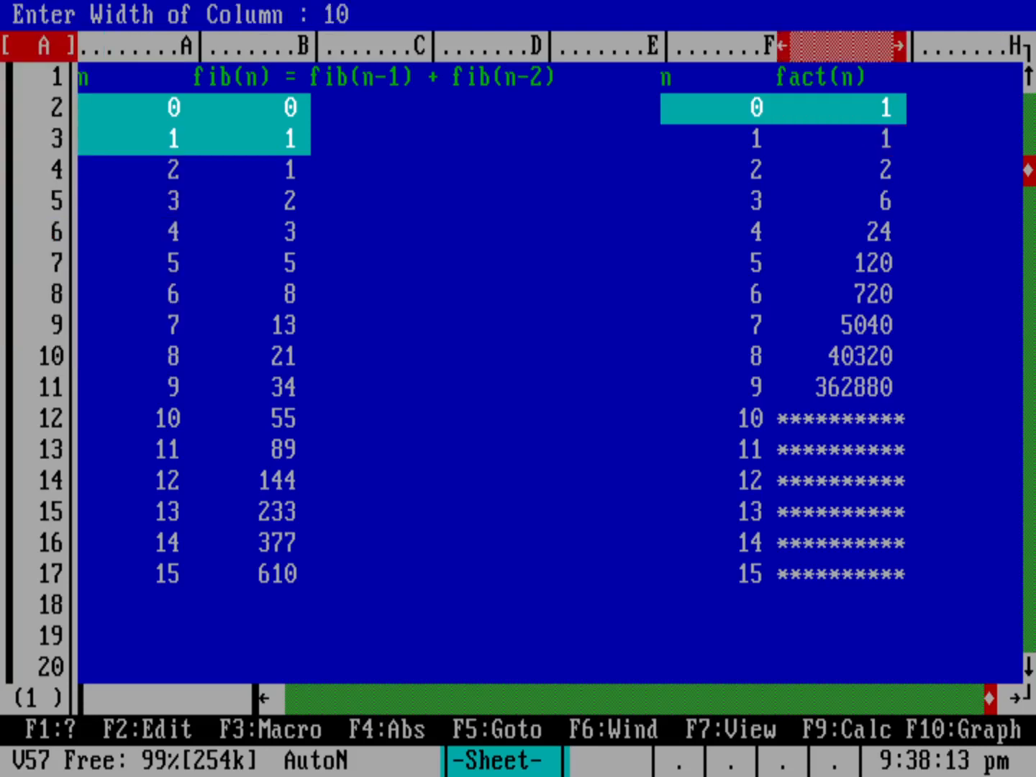
pyautogui.press('Right')
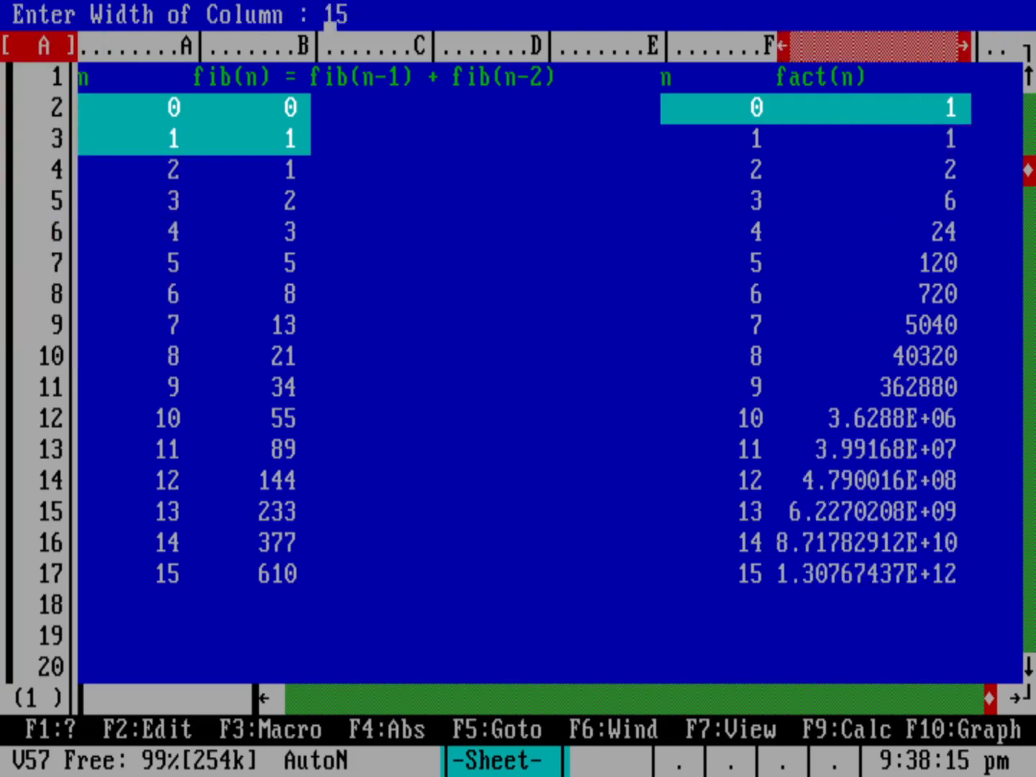
pyautogui.press('Right')
pyautogui.press('Return')
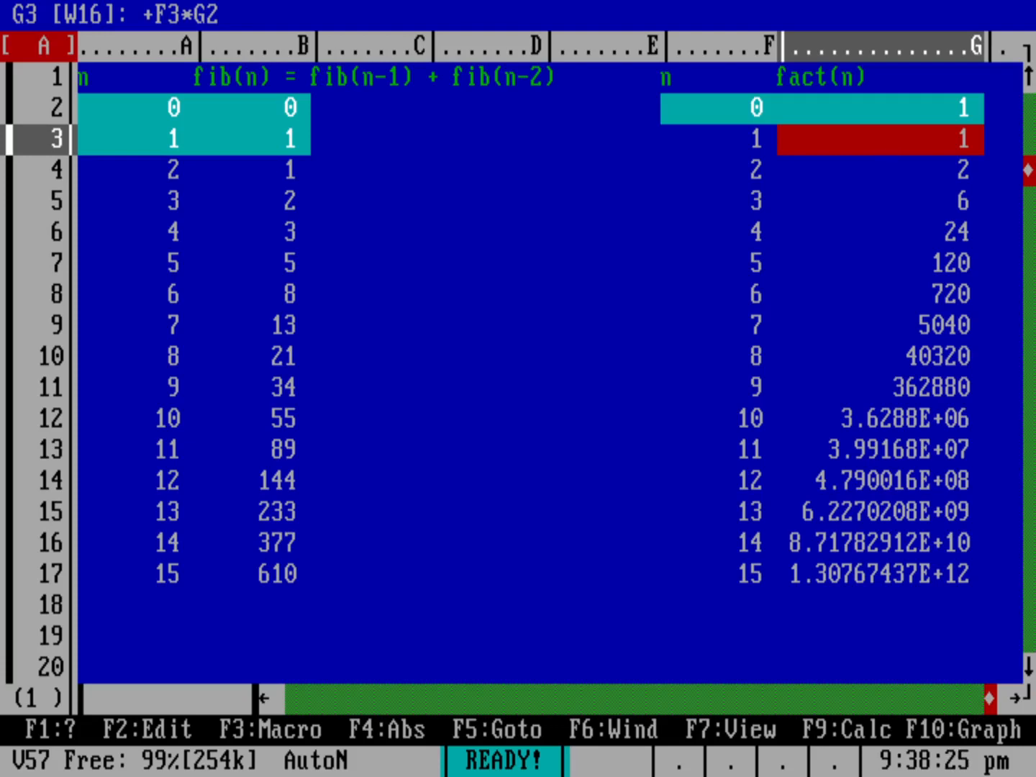
# Examine the factorial values and formulas in column G down to cell G17.
pyautogui.press('Down')
pyautogui.press('Down')
pyautogui.press('Down')
pyautogui.press('Down')
pyautogui.press('Down')
pyautogui.press('Down')
pyautogui.press('Down')
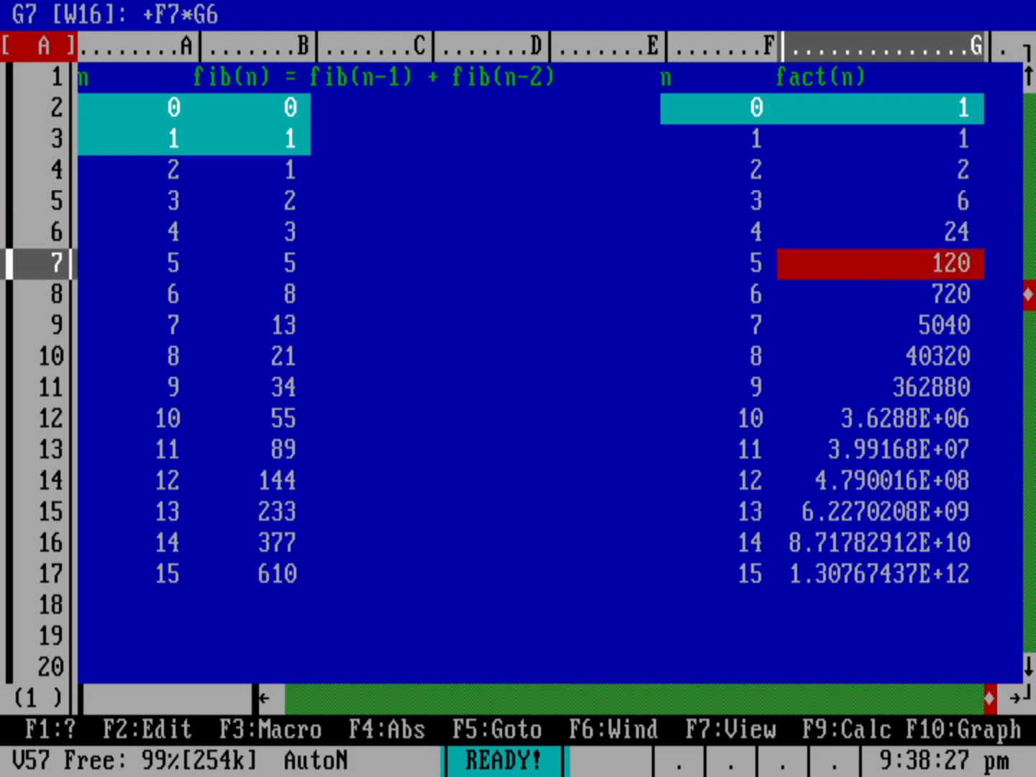
pyautogui.press('Down')
pyautogui.press('Down')
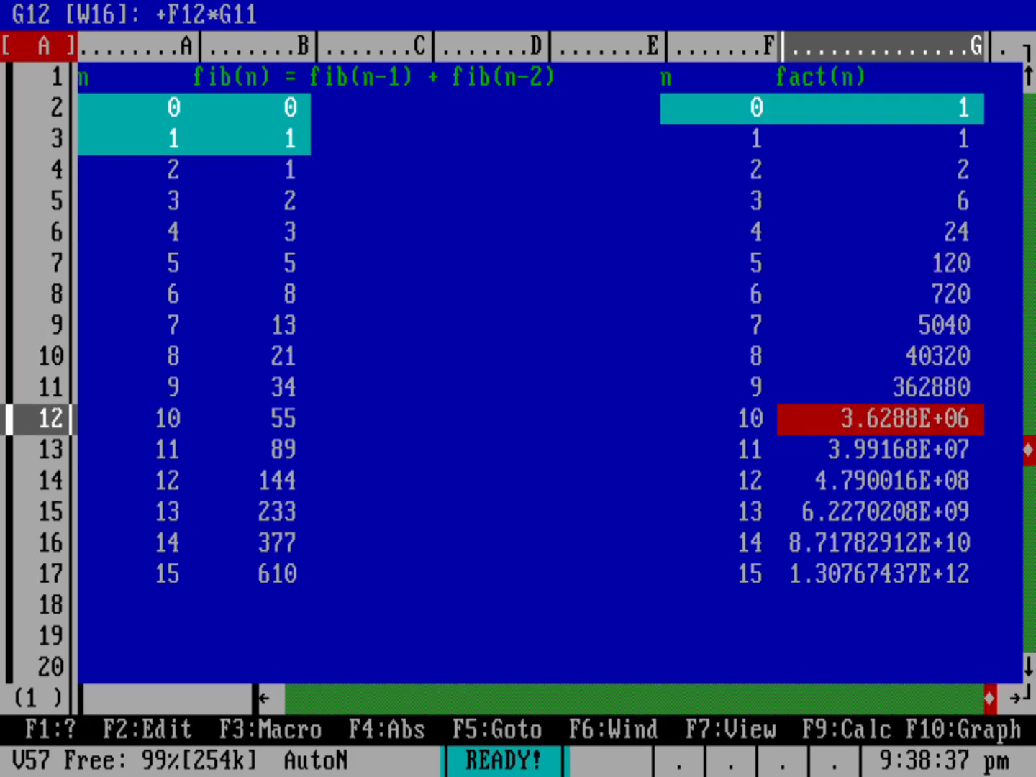
pyautogui.press('Down')
pyautogui.press('Down')
pyautogui.press('Down')
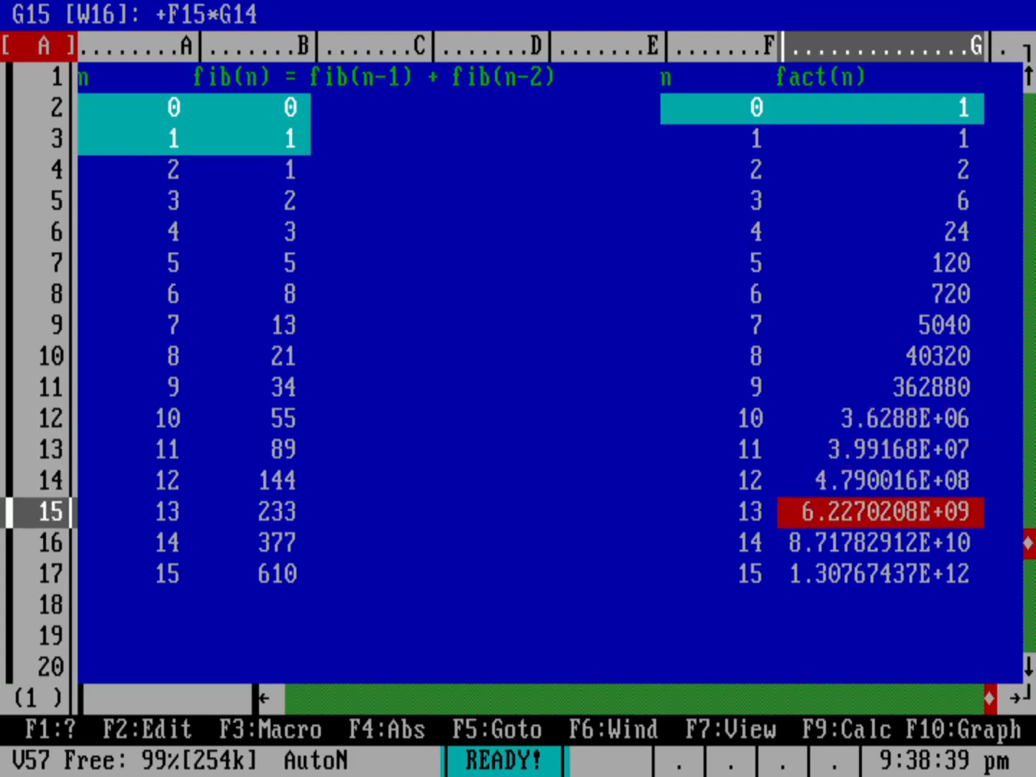
pyautogui.press('Down')
pyautogui.press('Down')
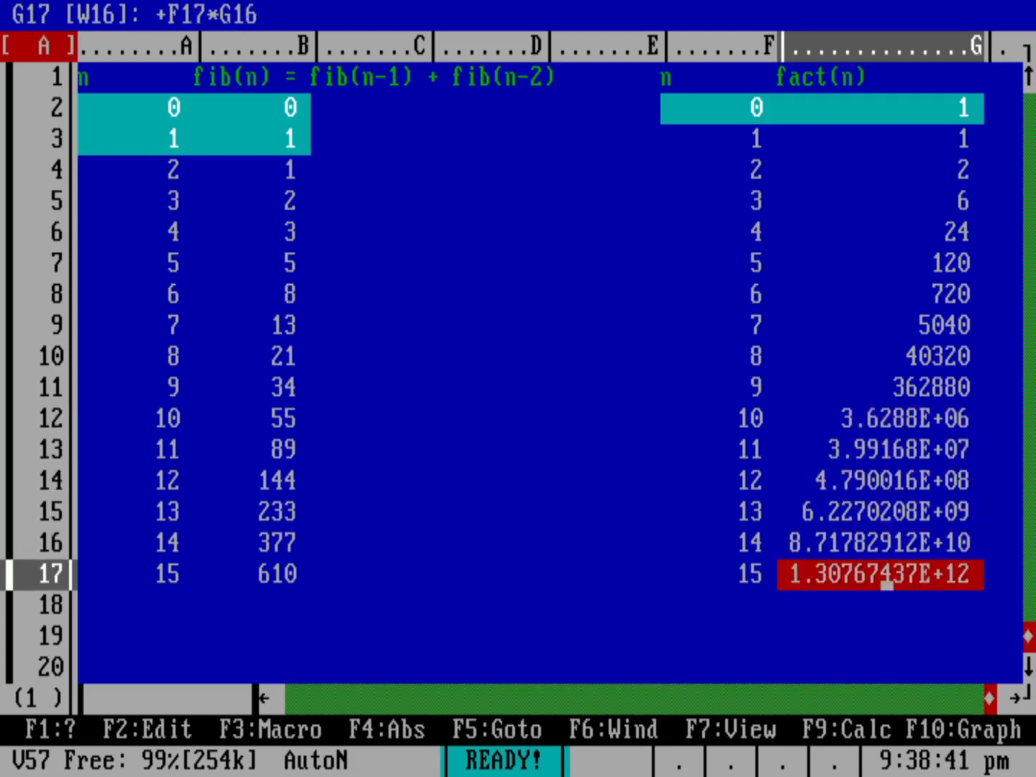